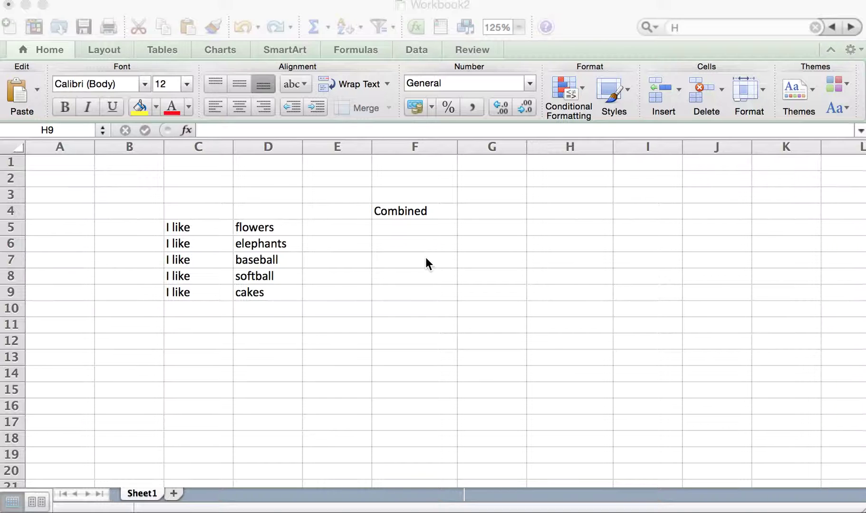
click(177, 226)
drag(195, 232, 195, 292)
drag(257, 226, 257, 291)
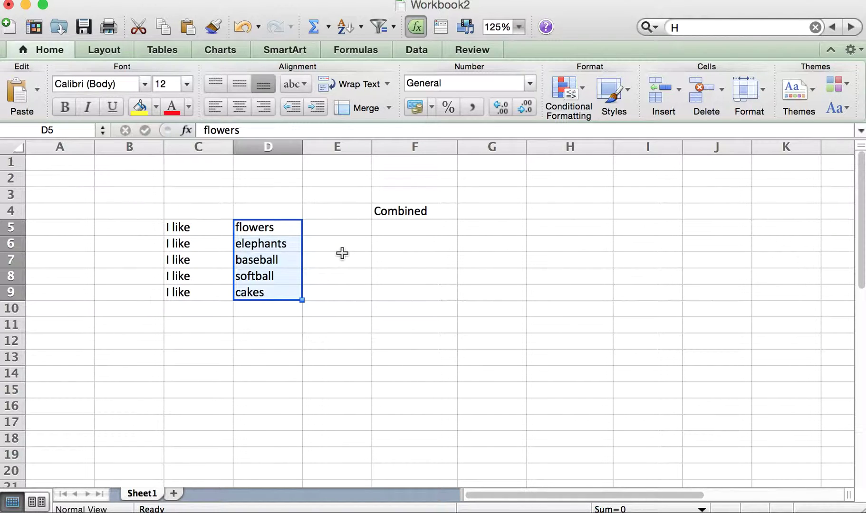
Step: Enter the formula =C5&D5 in cell F5 to join the two text pieces of row 5
click(400, 230)
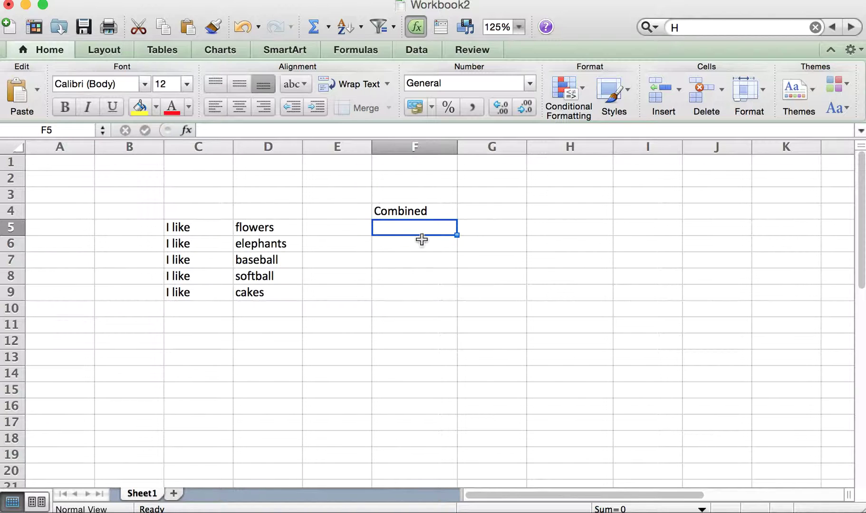
click(306, 130)
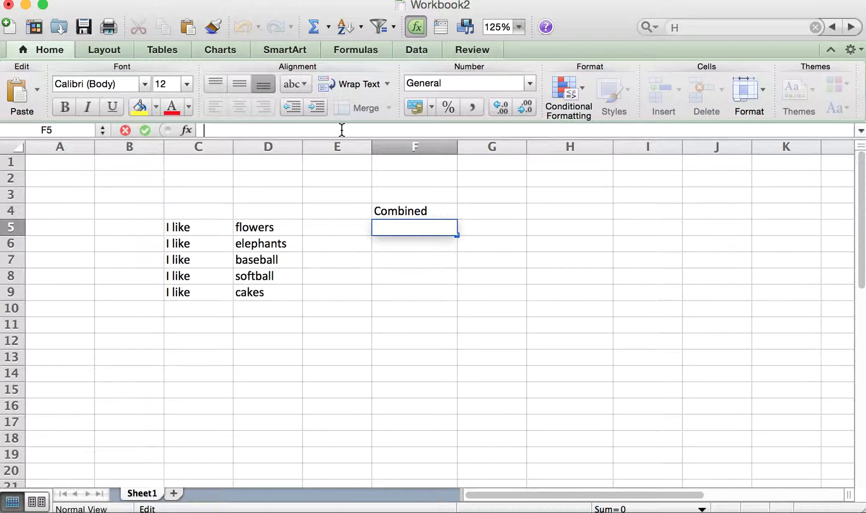
text(=)
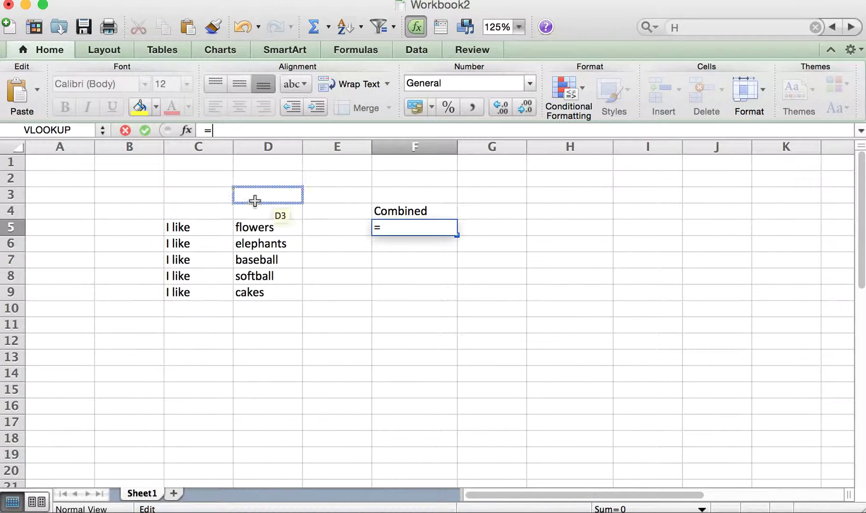
click(217, 227)
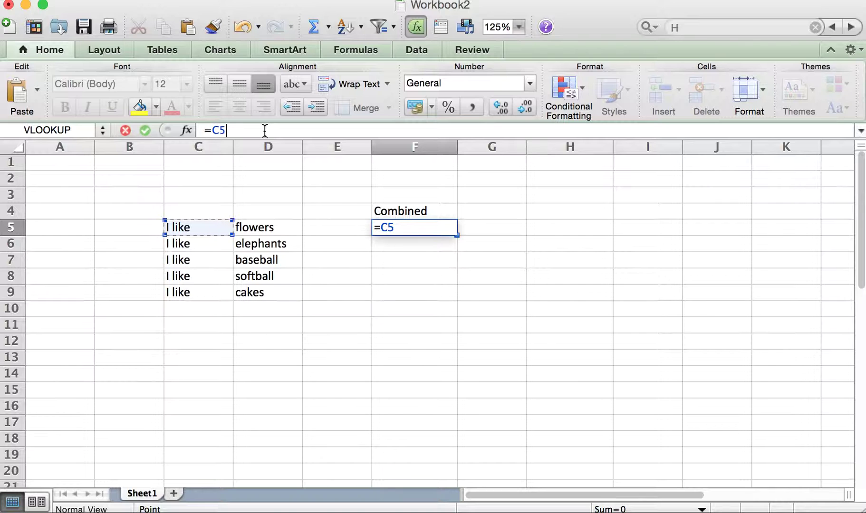
text(&)
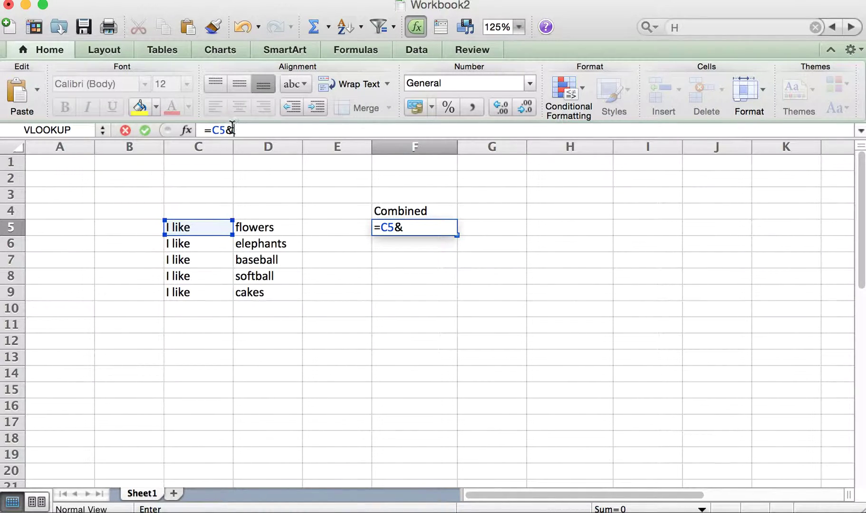
click(268, 230)
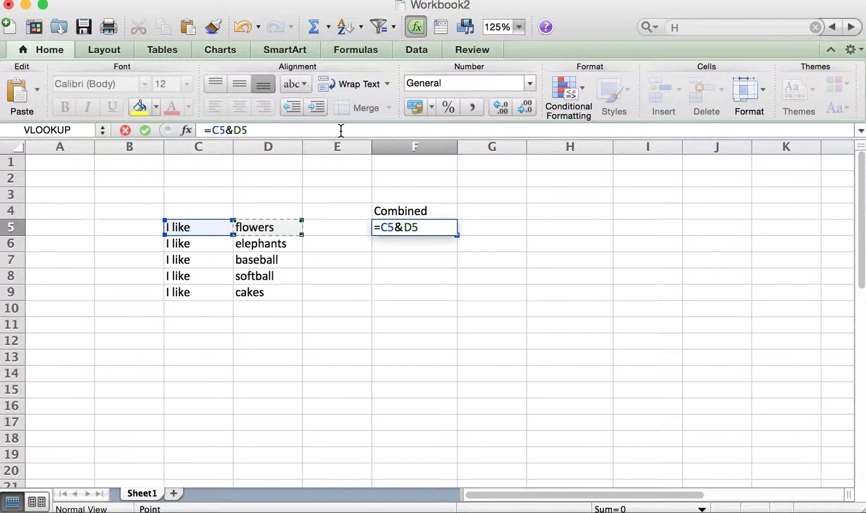
key(Return)
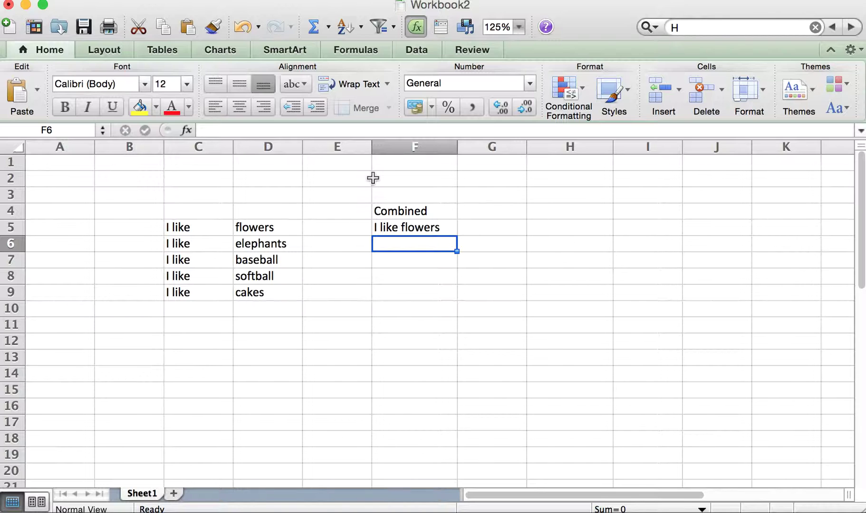
Step: Fill the joining formula from F5 down to F9
click(430, 229)
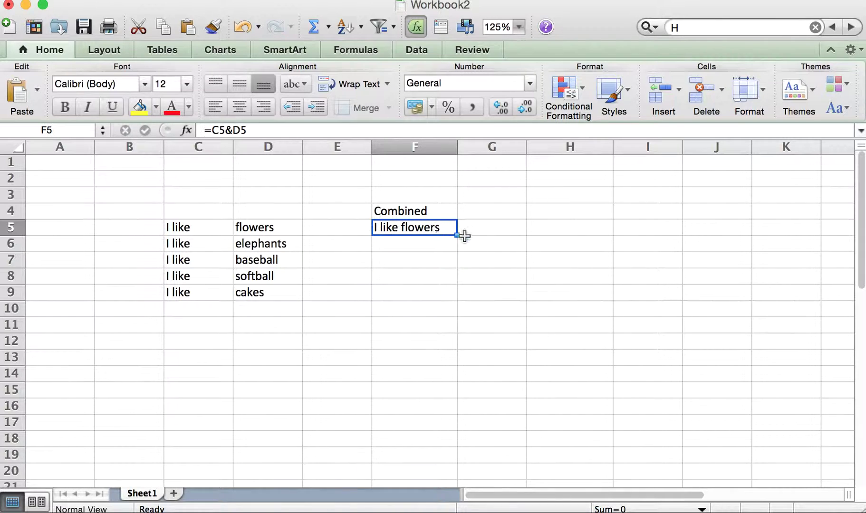
drag(458, 234, 451, 300)
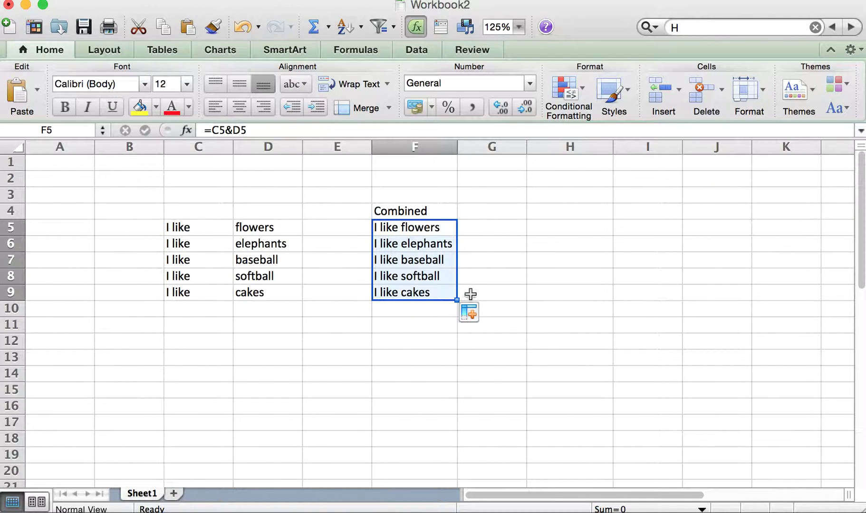
click(443, 362)
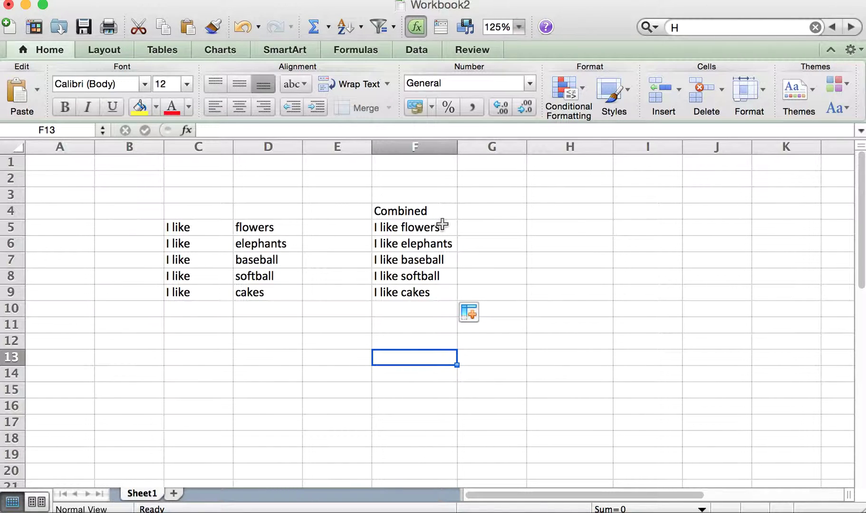
Step: Copy F5:F9, paste only the values starting at H5, and compare the contents of H5 and F5
drag(423, 227, 418, 292)
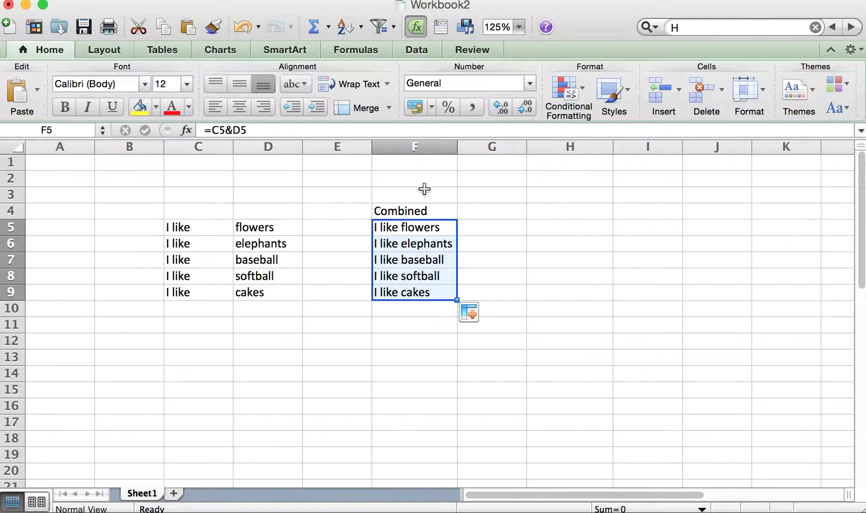
right_click(417, 234)
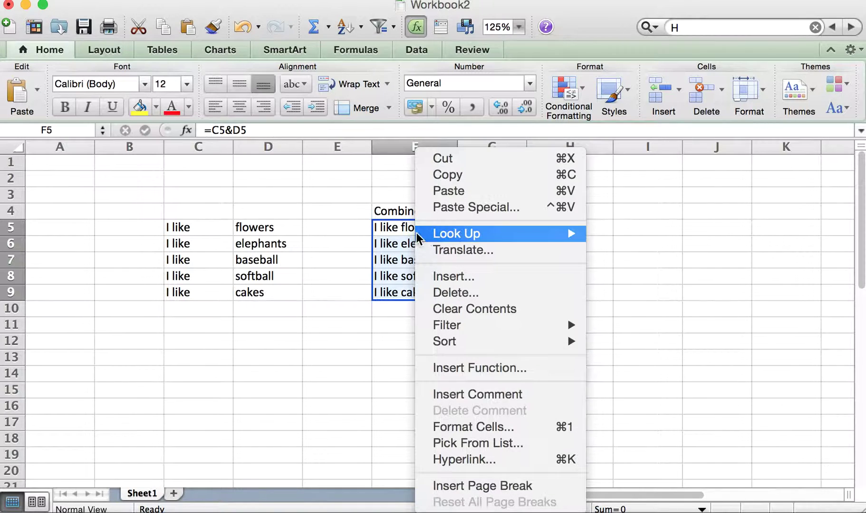
click(469, 175)
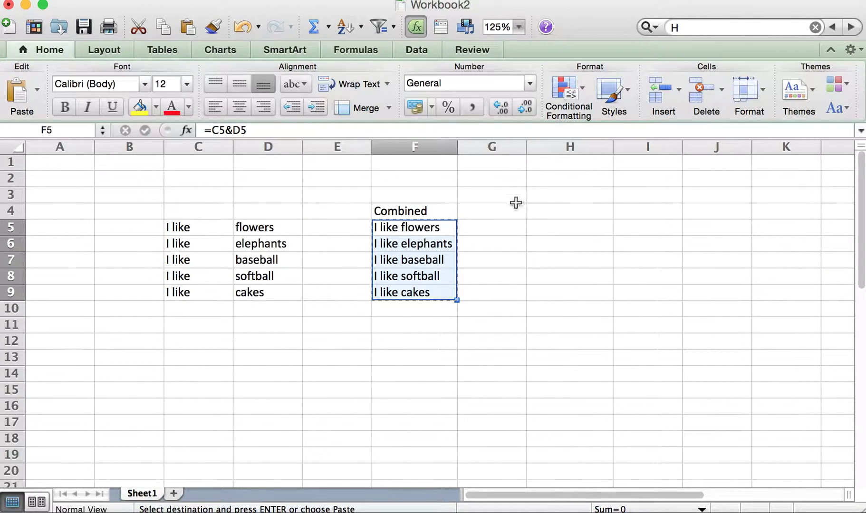
click(547, 226)
right_click(548, 226)
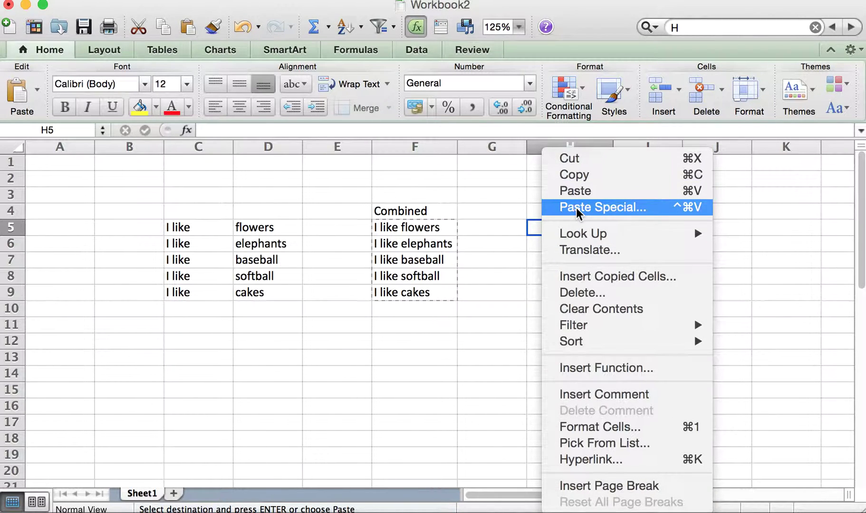
click(576, 208)
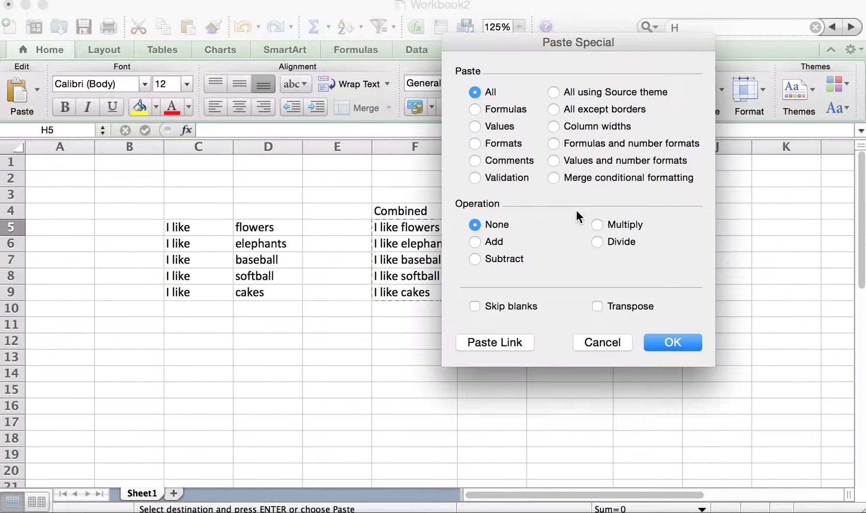
click(499, 127)
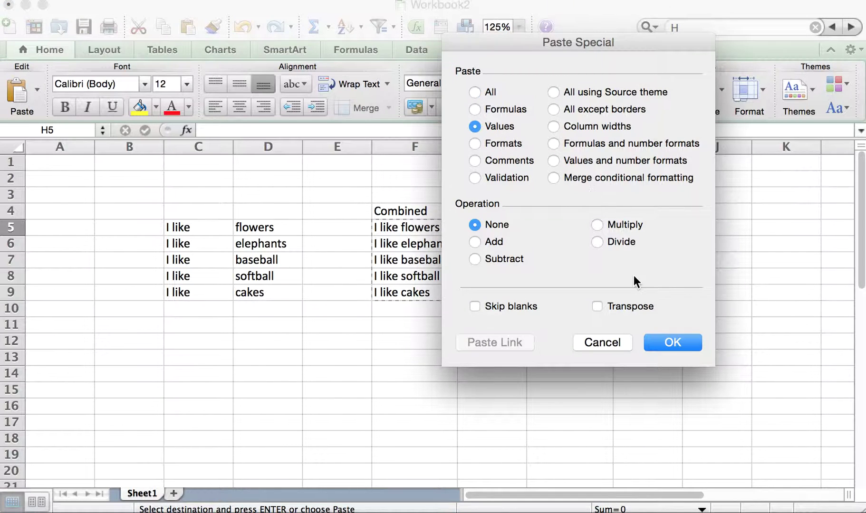
click(654, 343)
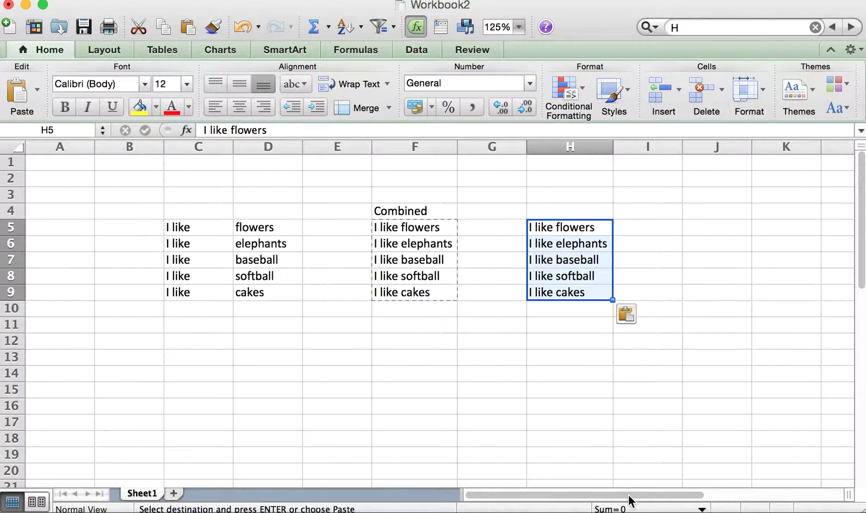
click(681, 245)
click(580, 228)
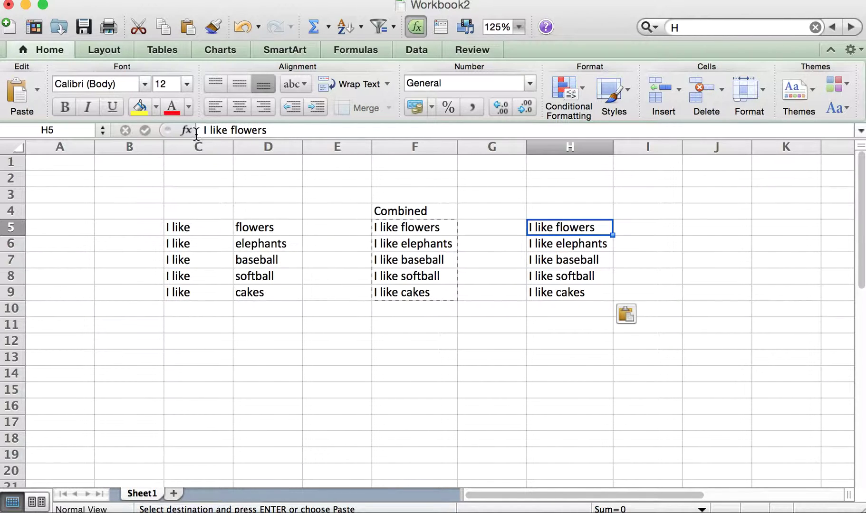
click(422, 227)
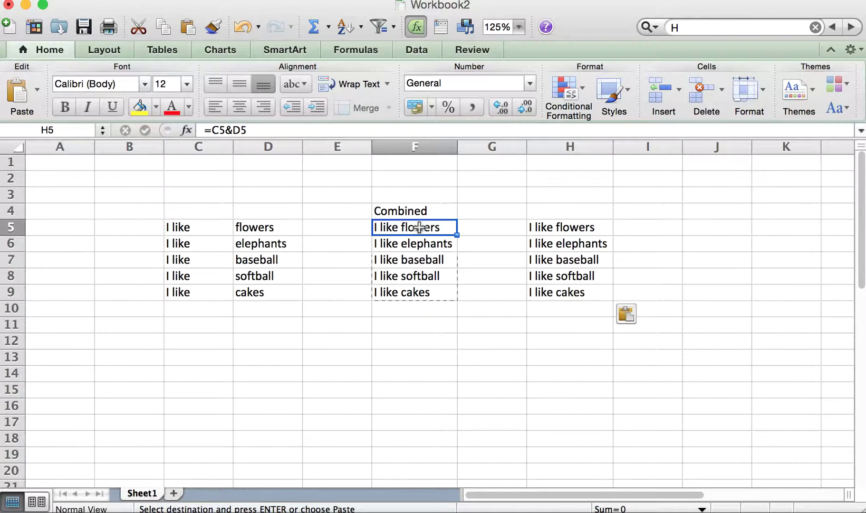
Step: Enter the heading "Break apart" in cell H4 above the pasted values
click(616, 207)
drag(585, 504, 615, 506)
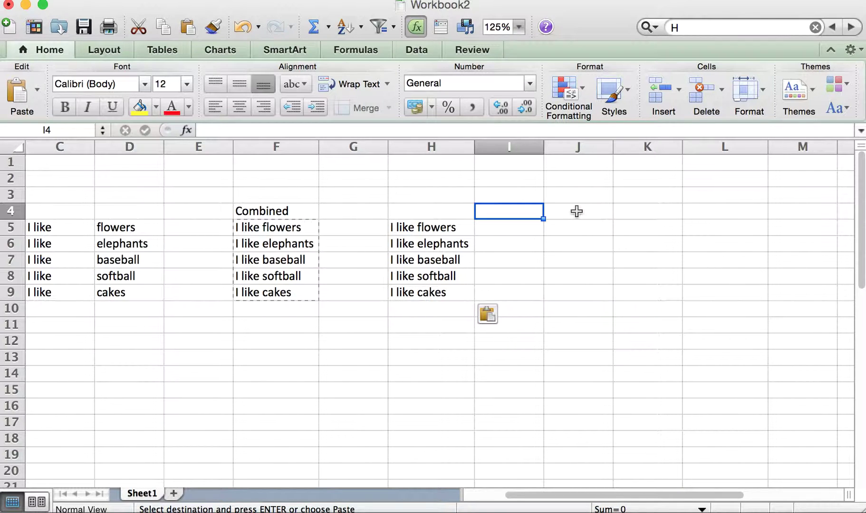
click(454, 209)
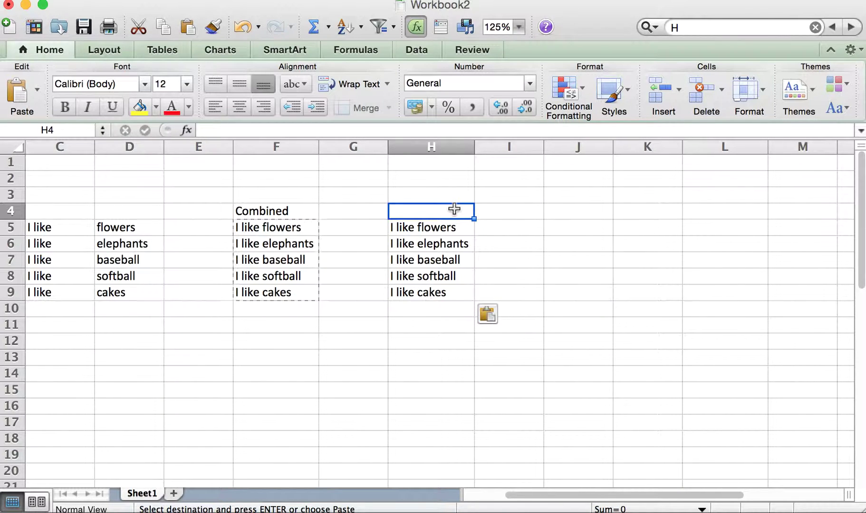
text(Break)
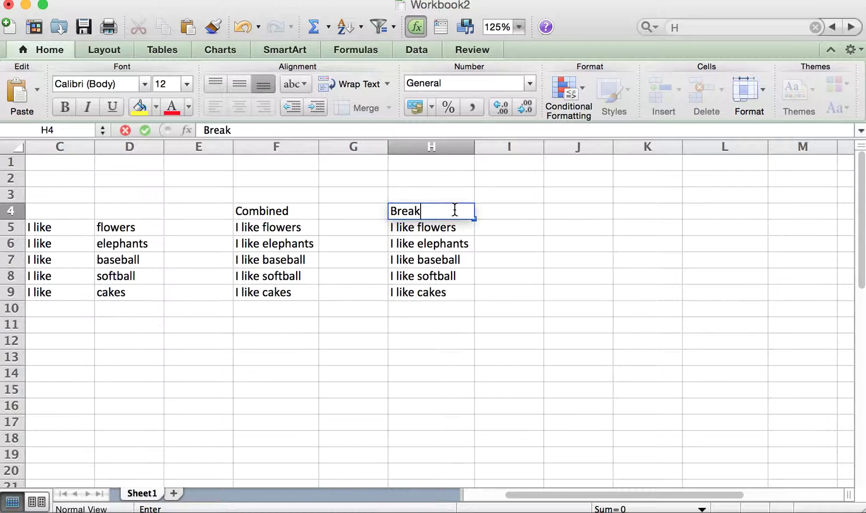
text( apar)
key(BackSpace)
text(art)
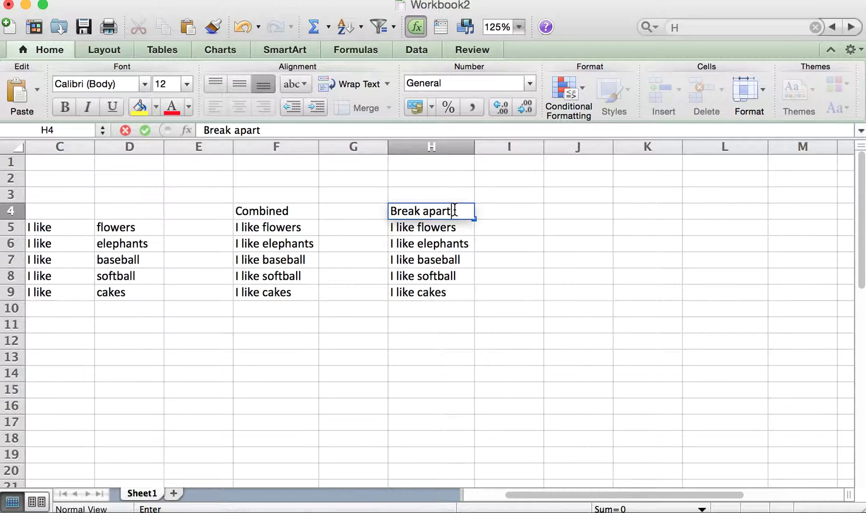
click(548, 242)
Step: Start the Text to Columns conversion for H5:H9 with Delimited as the original data type
drag(442, 228, 435, 291)
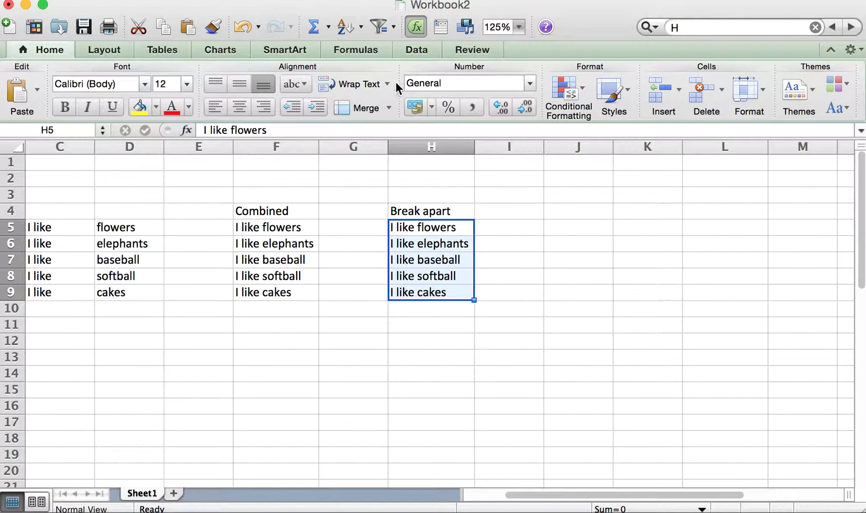
click(414, 50)
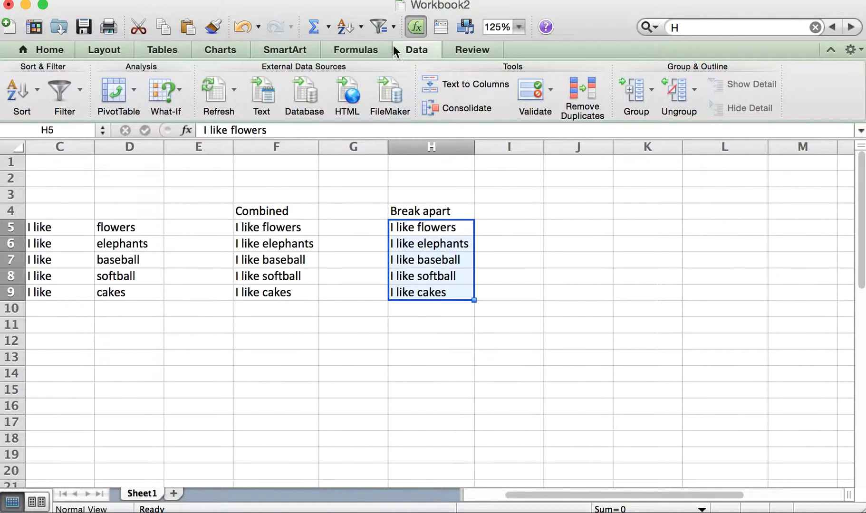
click(487, 82)
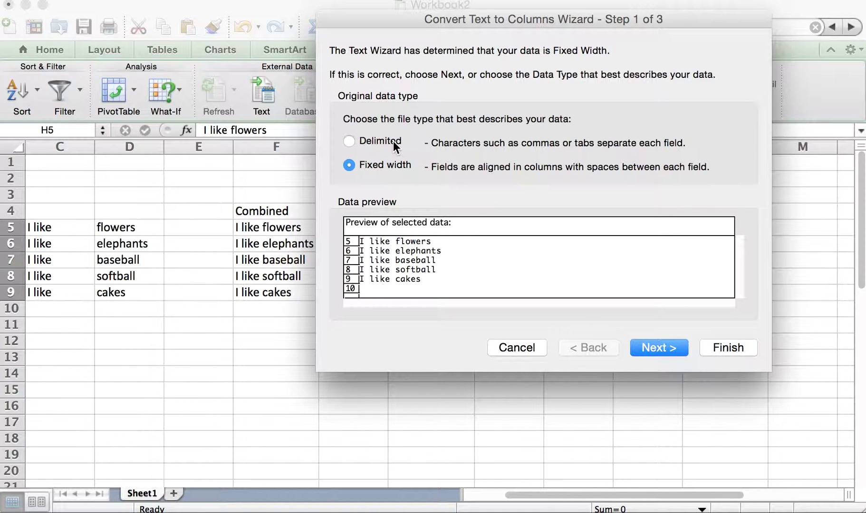
click(390, 144)
click(645, 345)
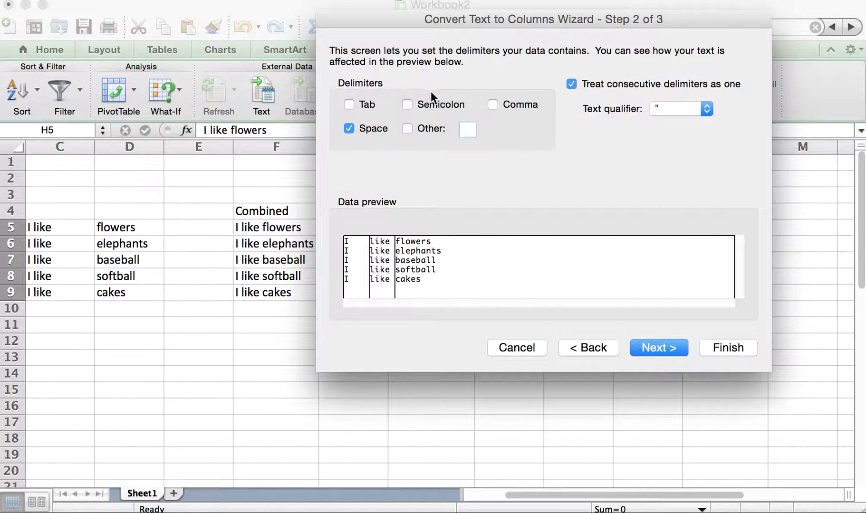
Step: Split the text with Space as the only delimiter, treating consecutive delimiters as one, and finish the conversion
click(350, 105)
click(492, 105)
click(408, 104)
click(350, 129)
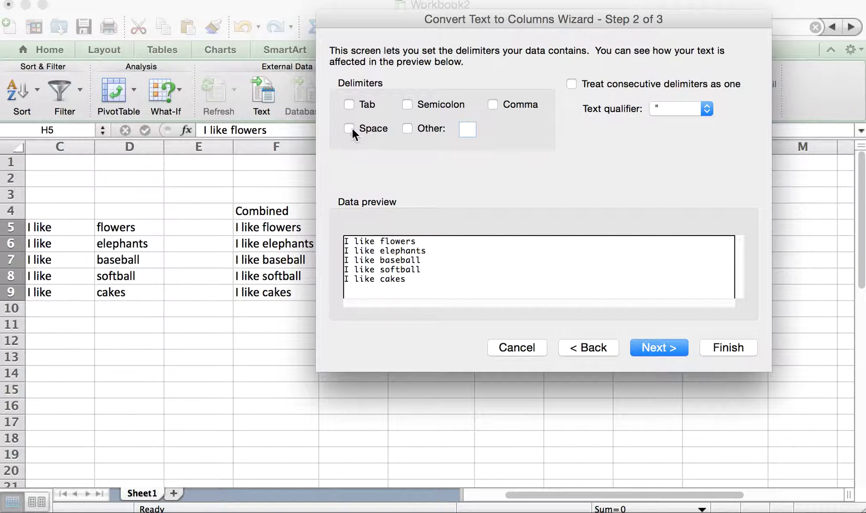
click(350, 128)
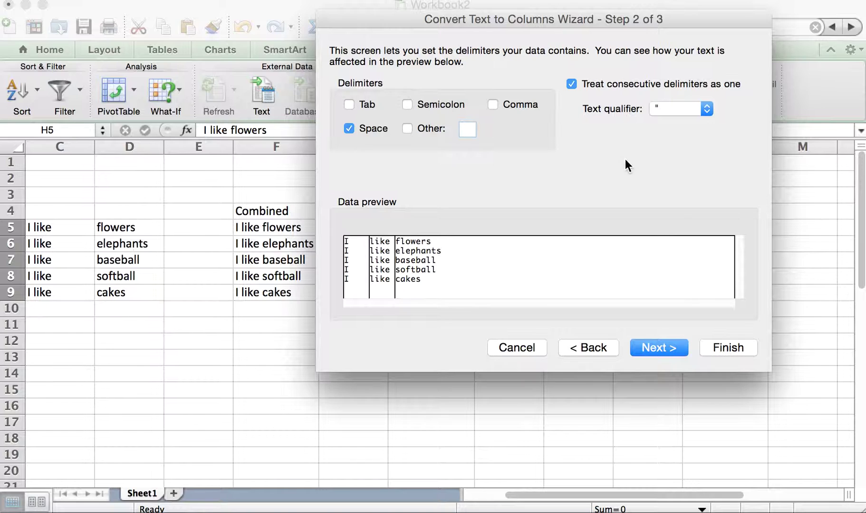
click(658, 348)
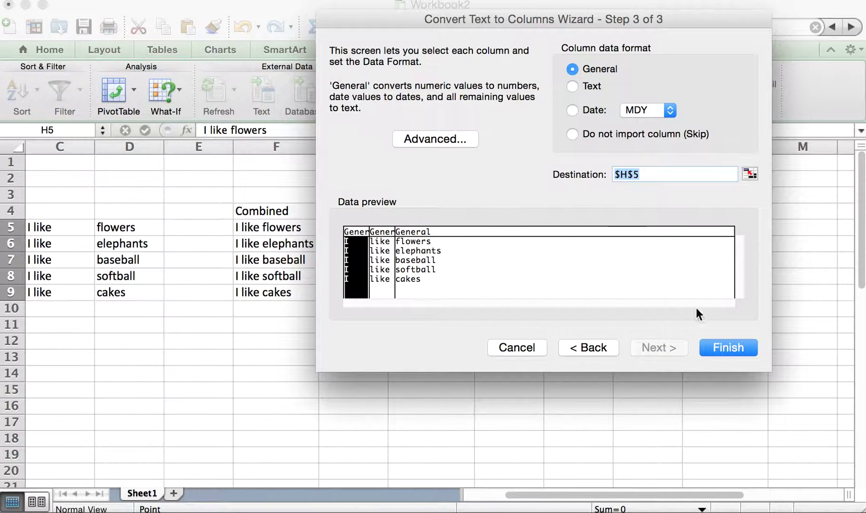
click(599, 352)
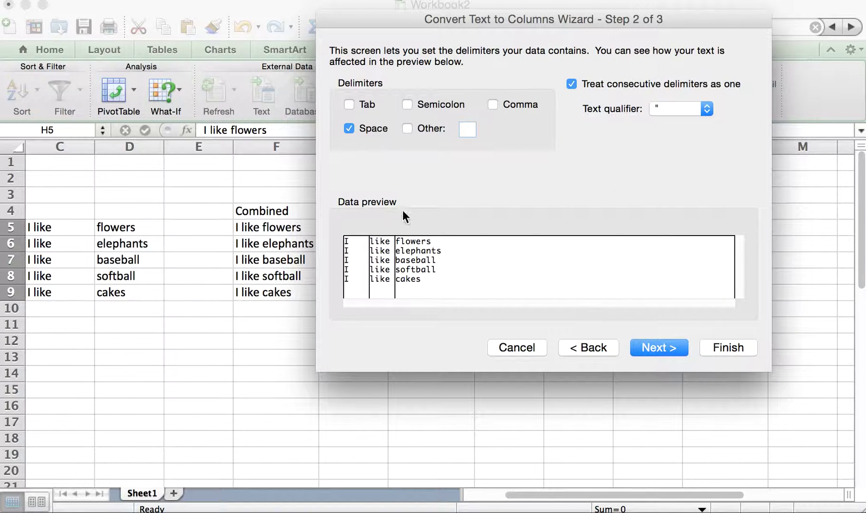
click(725, 350)
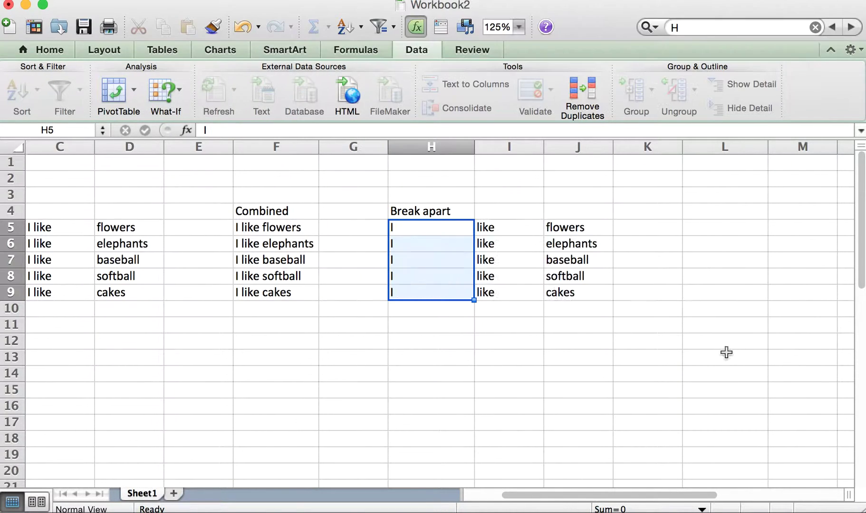
click(700, 373)
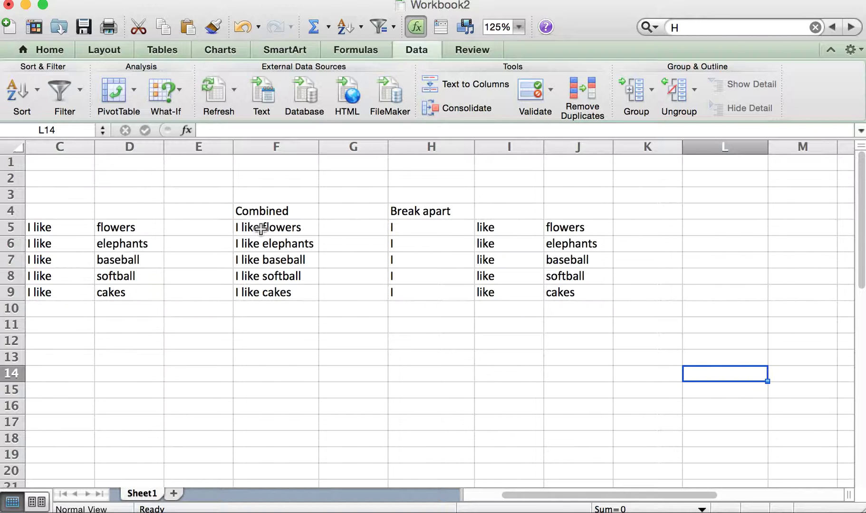
drag(454, 232, 589, 291)
click(685, 297)
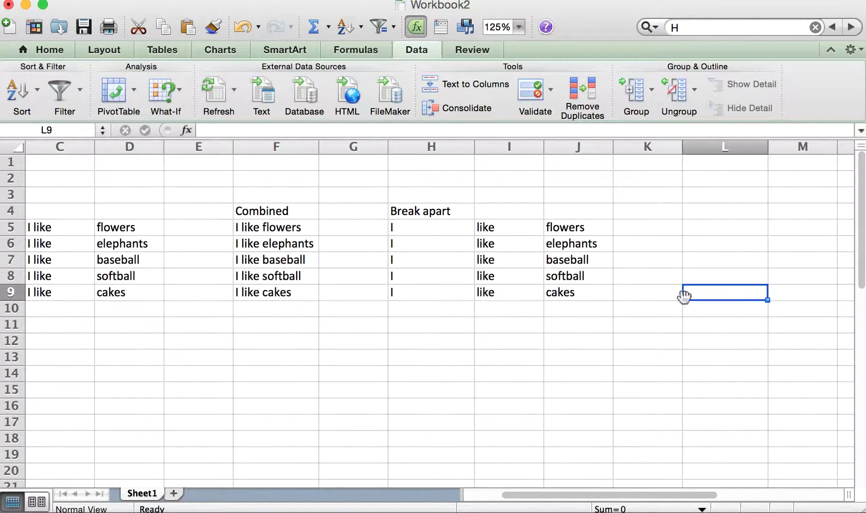
Step: Copy the "Combined" heading from F4 into K4, beside the split text columns
drag(461, 227, 585, 291)
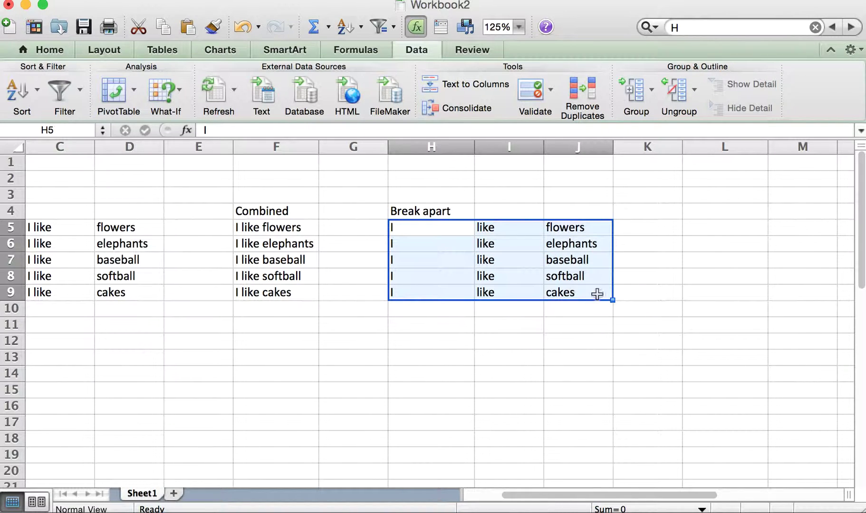
click(685, 309)
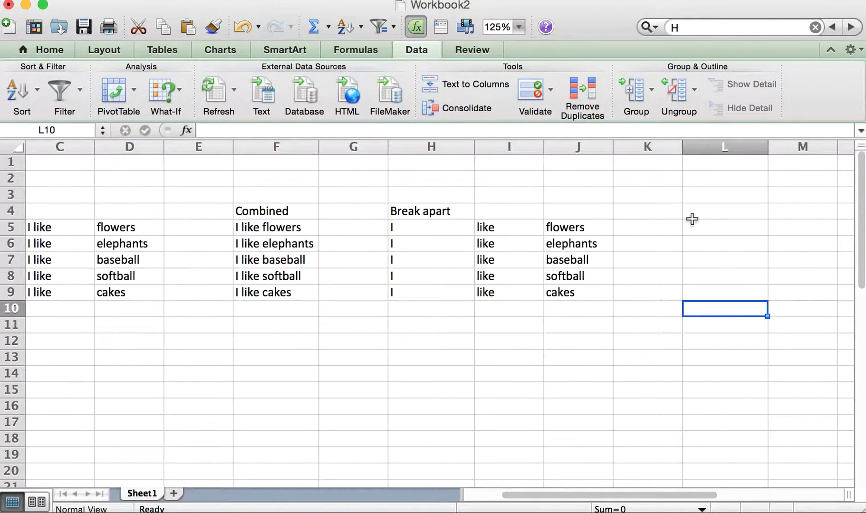
click(286, 214)
key(super+c)
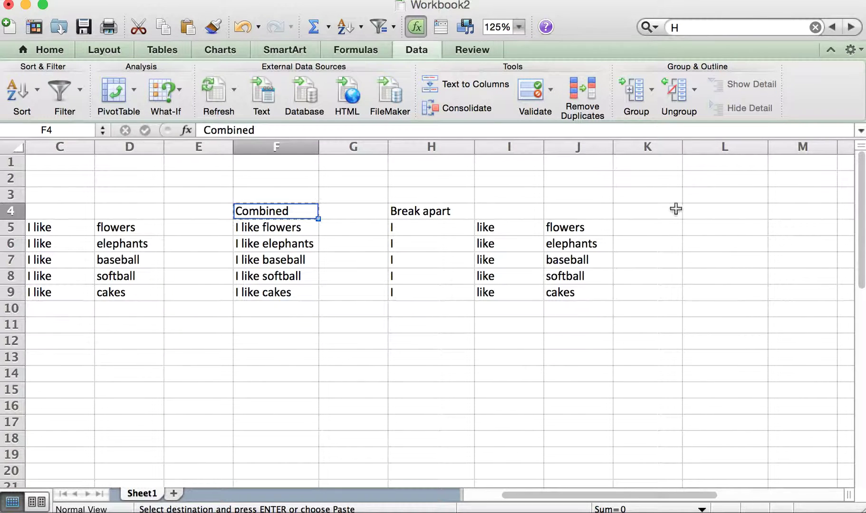
click(673, 209)
key(Return)
click(754, 290)
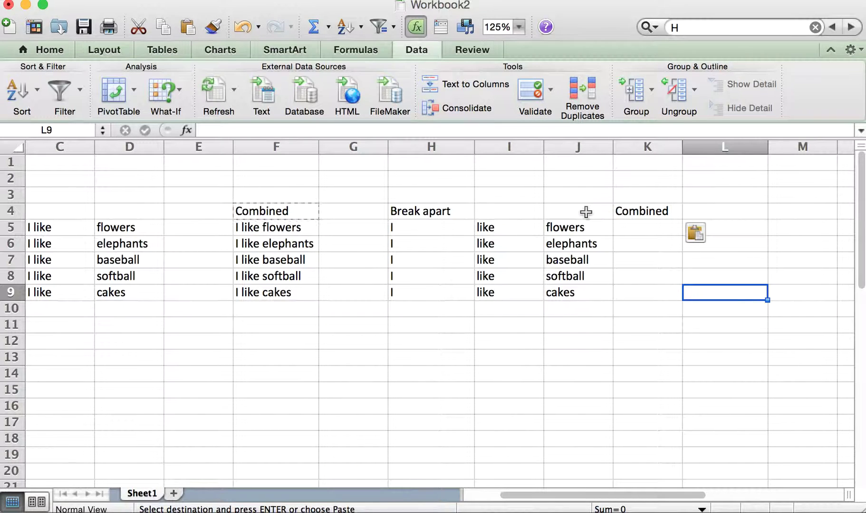
Step: Enter a formula in K5 that joins the three split words: =H5&I5&J5
click(449, 227)
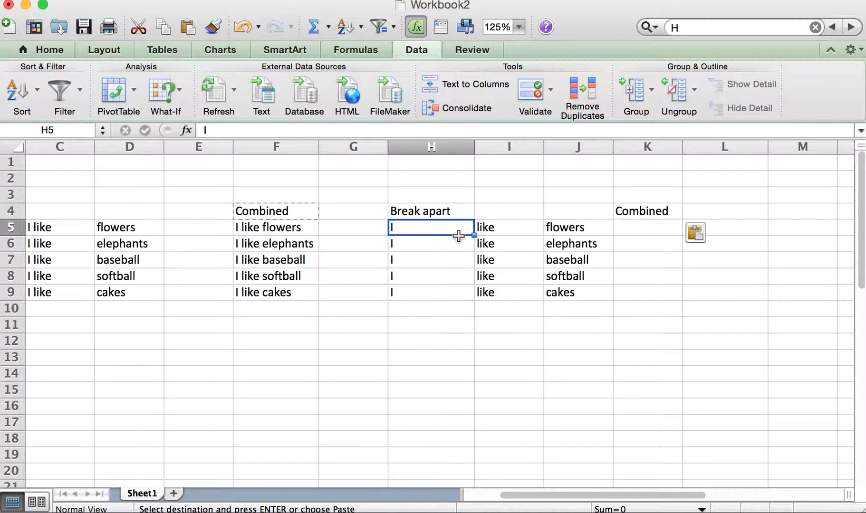
click(501, 227)
click(593, 228)
click(652, 230)
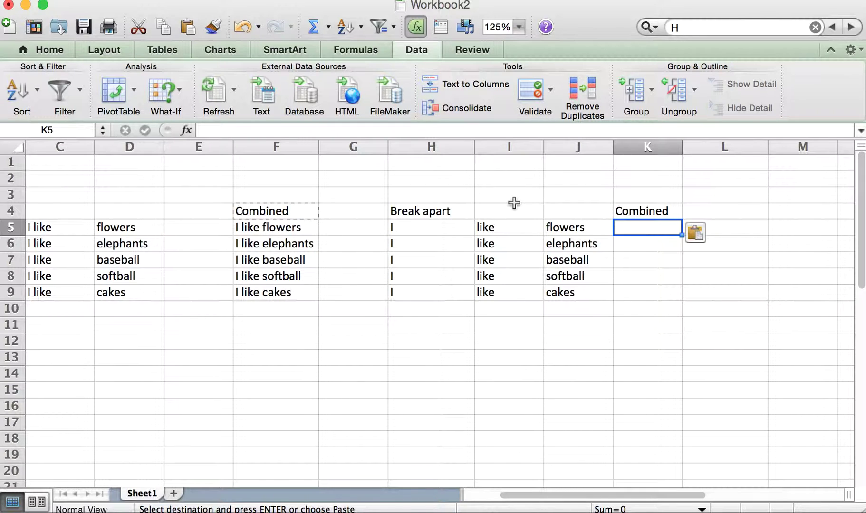
click(433, 232)
click(645, 228)
text(=)
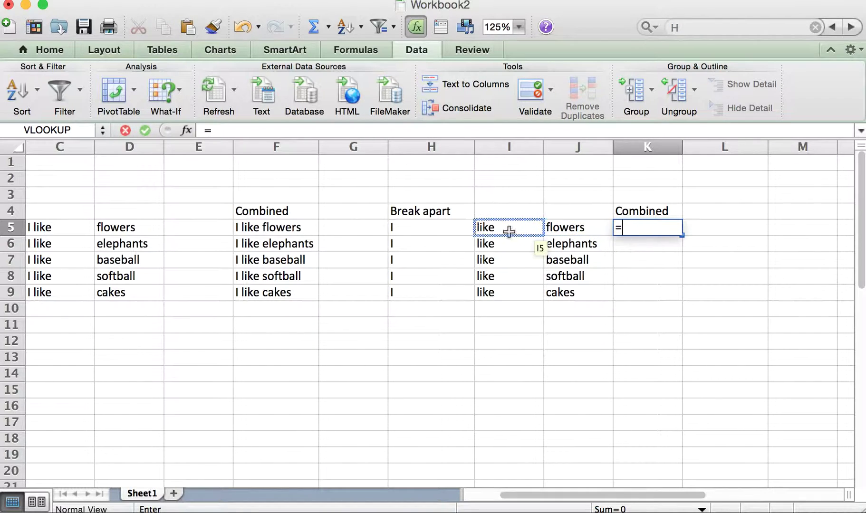
click(426, 228)
text(&)
click(506, 229)
text(&)
click(571, 228)
key(Return)
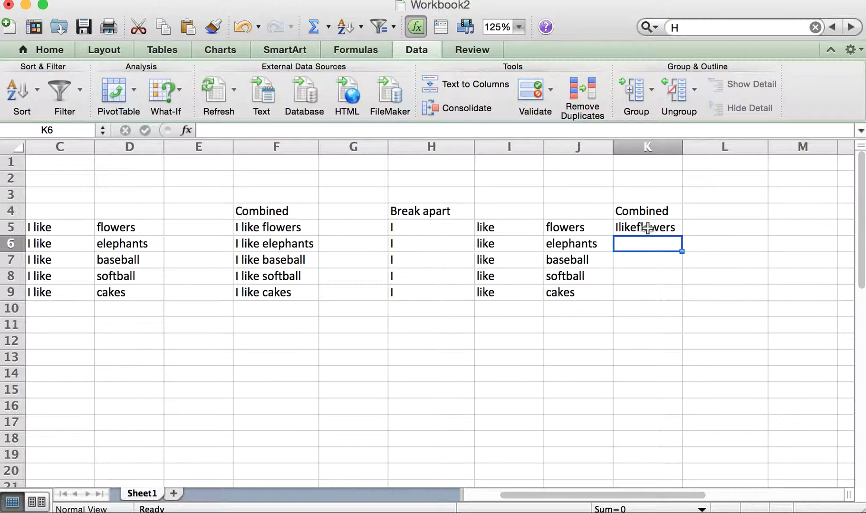
Step: Edit the K5 formula to put a space between the words: =H5&" "&I5&" "&J5
click(647, 228)
click(230, 130)
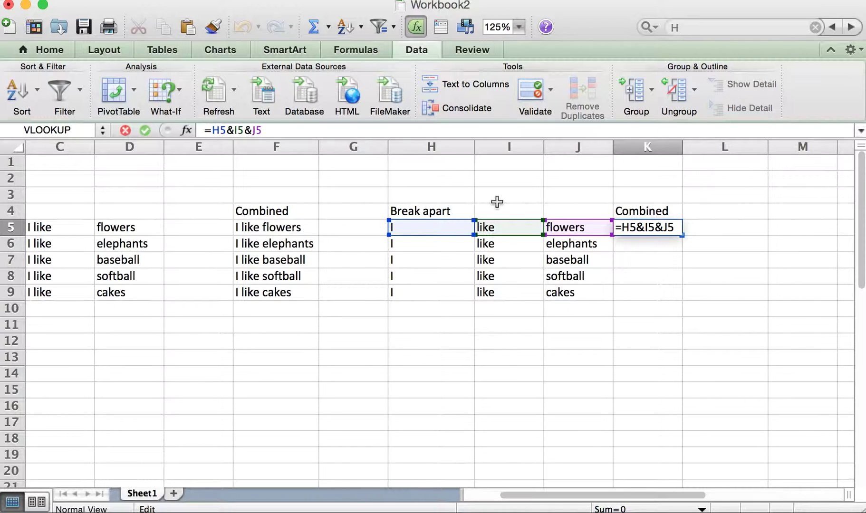
text("")
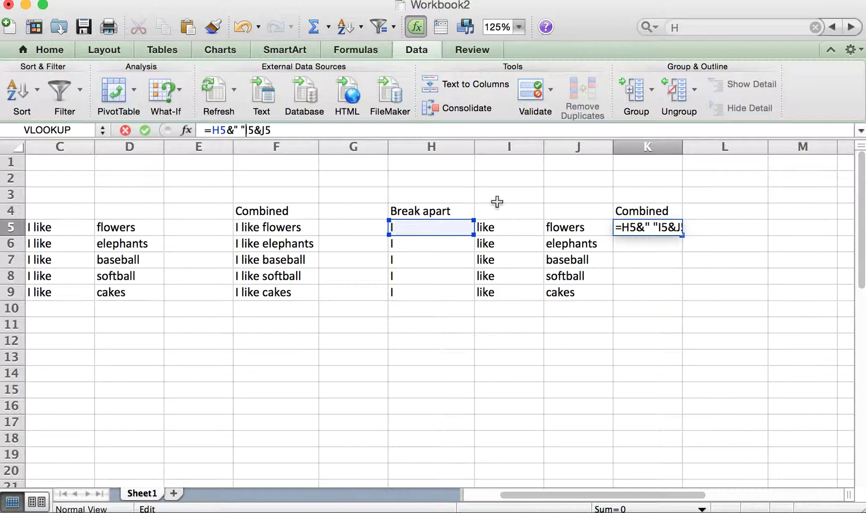
text( &)
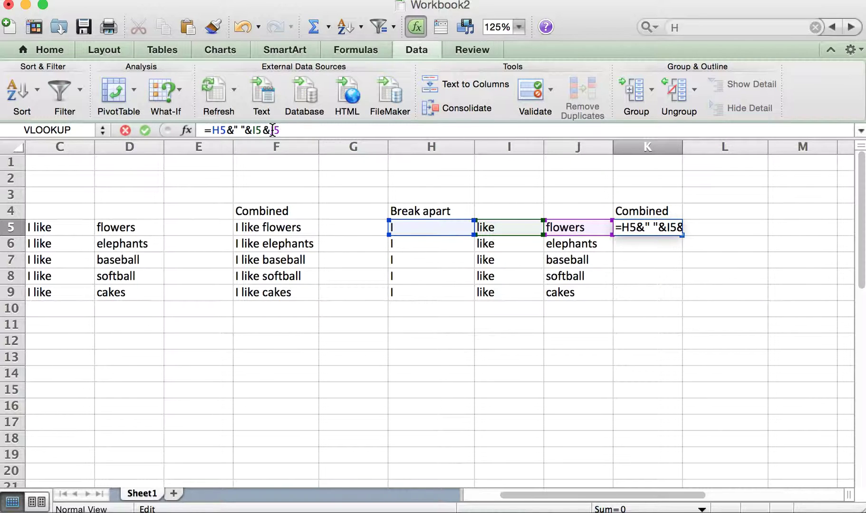
text(&)
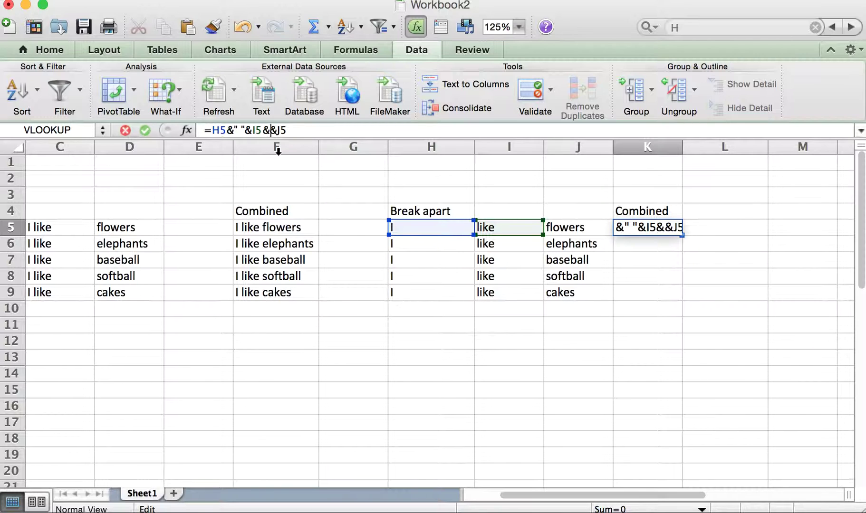
text("")
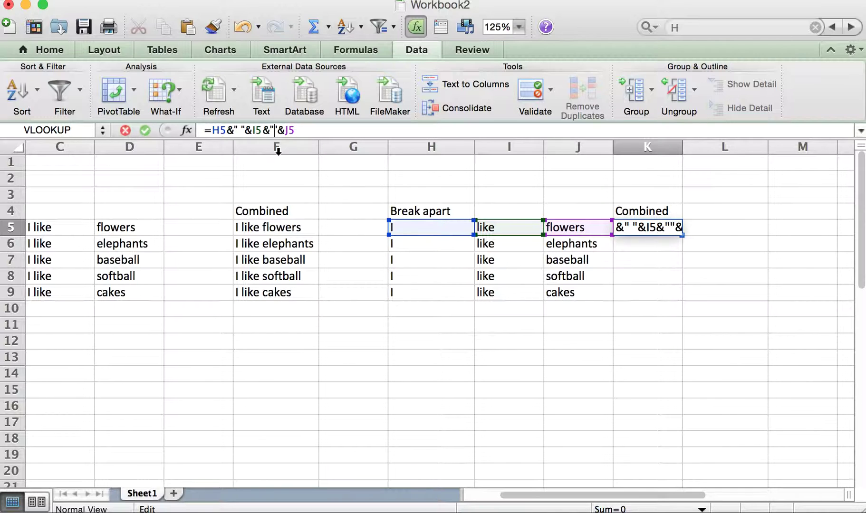
click(315, 131)
key(Return)
Step: Widen column K to fit the combined text and fill the K5 formula down to K9
drag(682, 146, 695, 147)
click(687, 232)
drag(694, 234, 695, 299)
click(738, 354)
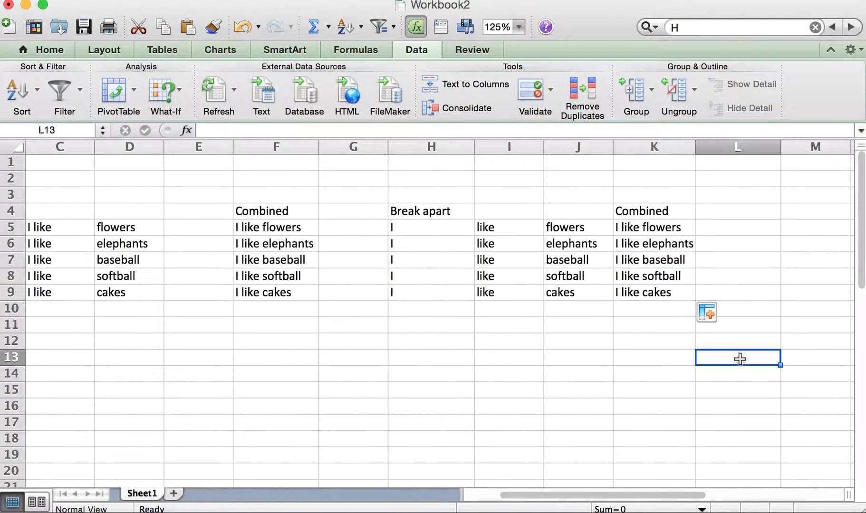
Step: Enter the note "TIP: &" in cell H2 above the "Break apart" heading
drag(628, 499, 615, 499)
click(515, 179)
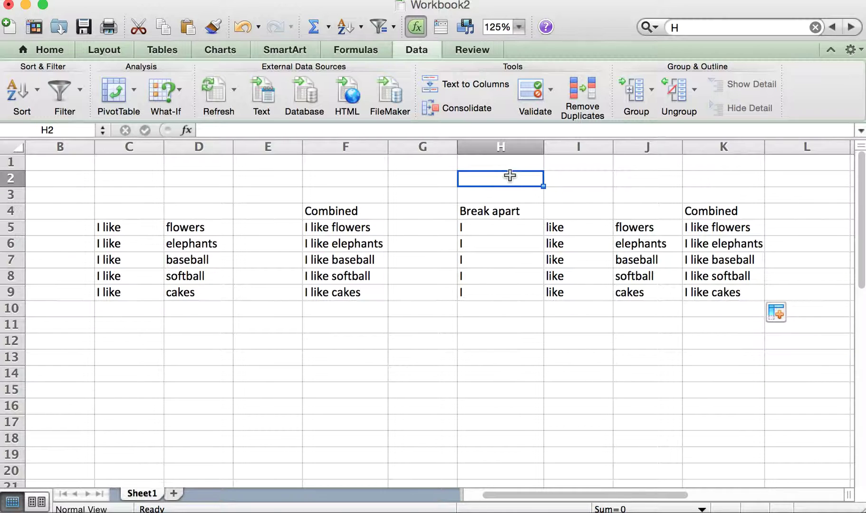
text(TIP)
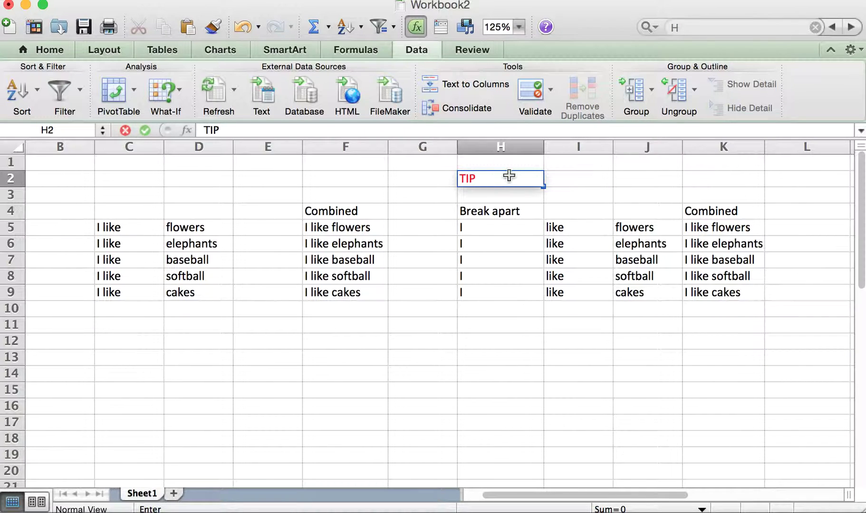
text(: t)
key(BackSpace)
text(&)
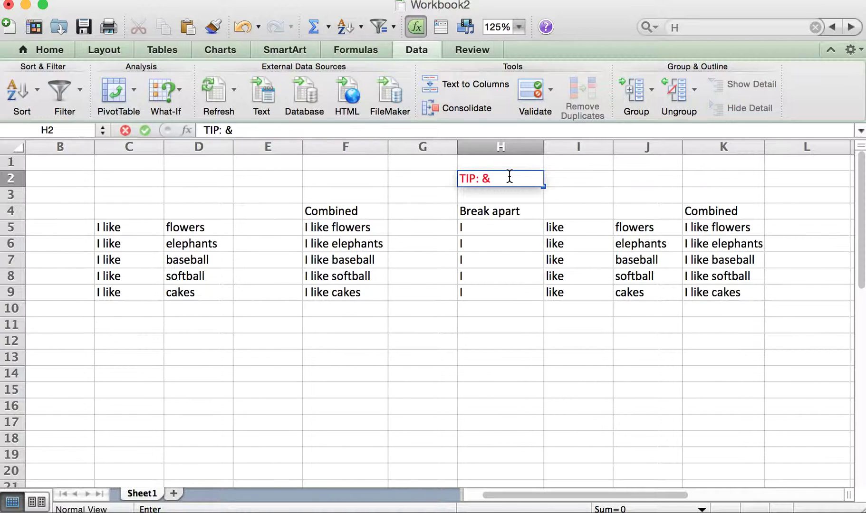
Step: Enter the note TIP: " " in cell I2, with a space between the quotation marks
click(580, 178)
text(TI)
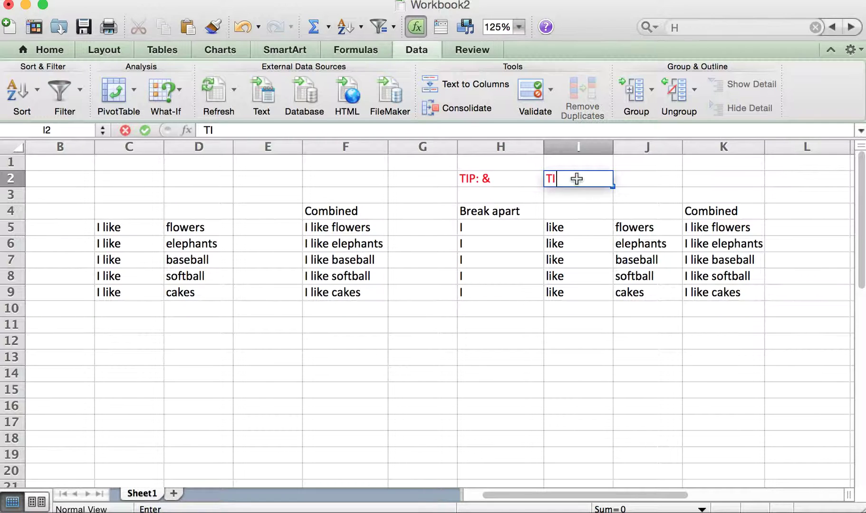
text(P:)
text( &)
key(BackSpace)
text(")
key(Left)
click(577, 180)
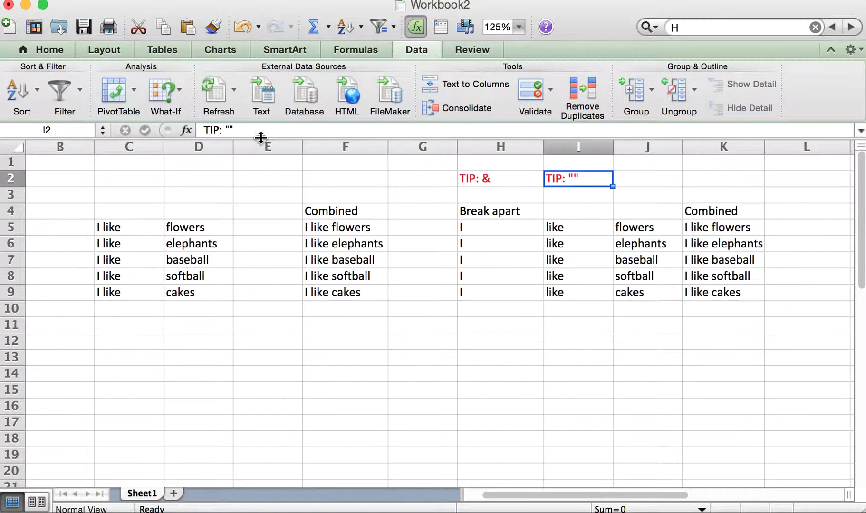
click(230, 126)
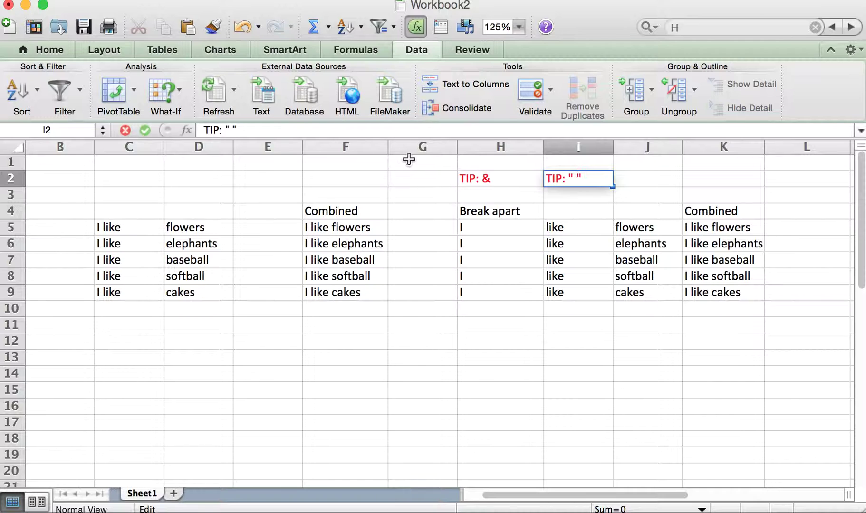
key(Return)
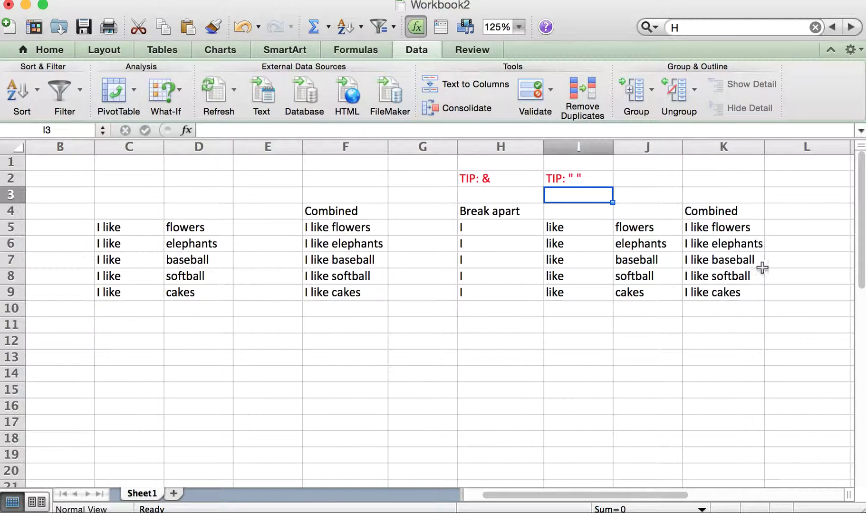
Step: Examine the ITEM and Price ($) columns of the table in C25:D31
scroll(802, 260, down, 2)
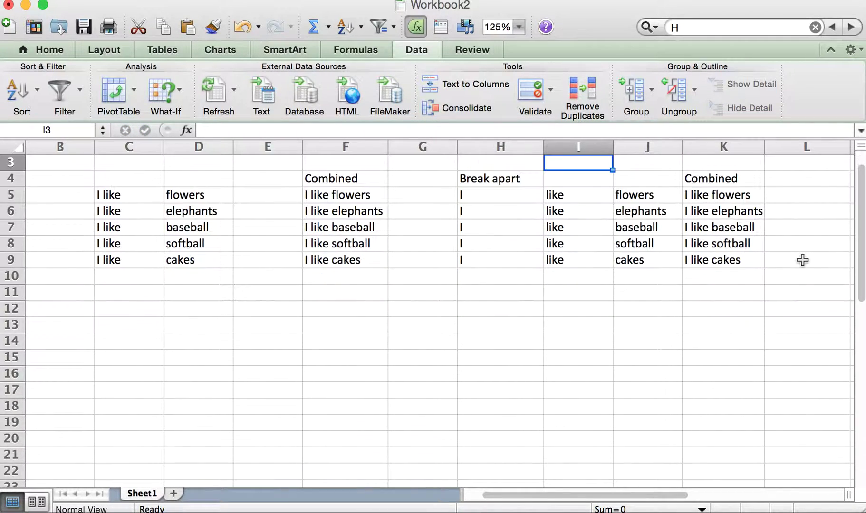
scroll(802, 260, down, 8)
scroll(653, 471, down, 2)
drag(632, 495, 600, 500)
scroll(311, 303, down, 3)
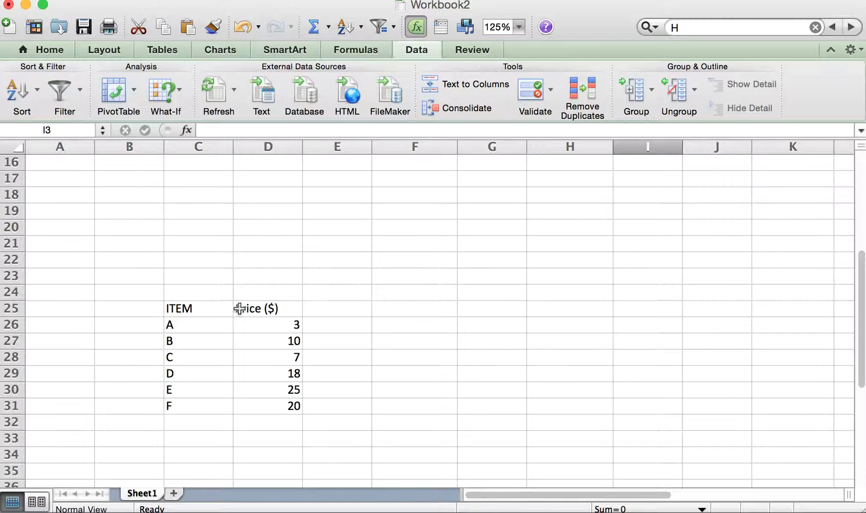
scroll(251, 289, down, 2)
drag(179, 276, 185, 357)
drag(282, 277, 273, 374)
drag(192, 275, 192, 371)
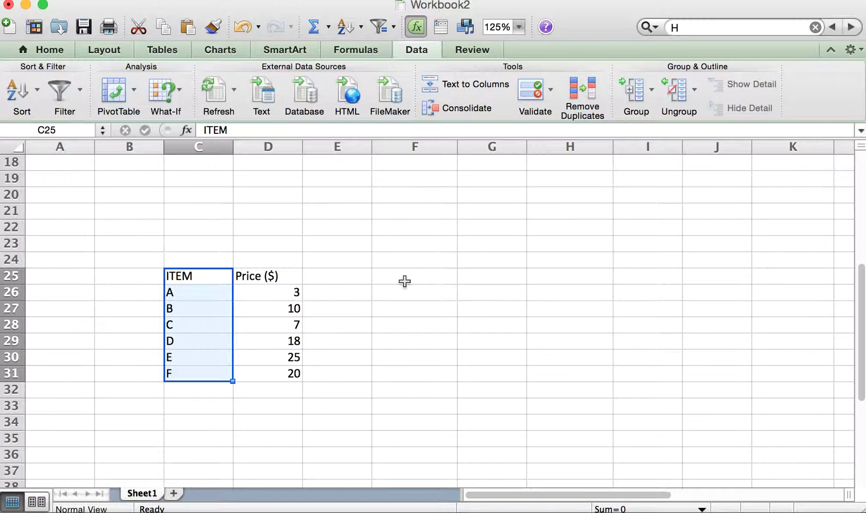
Step: Move the Price ($) column from D25:D31 to E25:E31, leaving column D free
drag(280, 276, 276, 373)
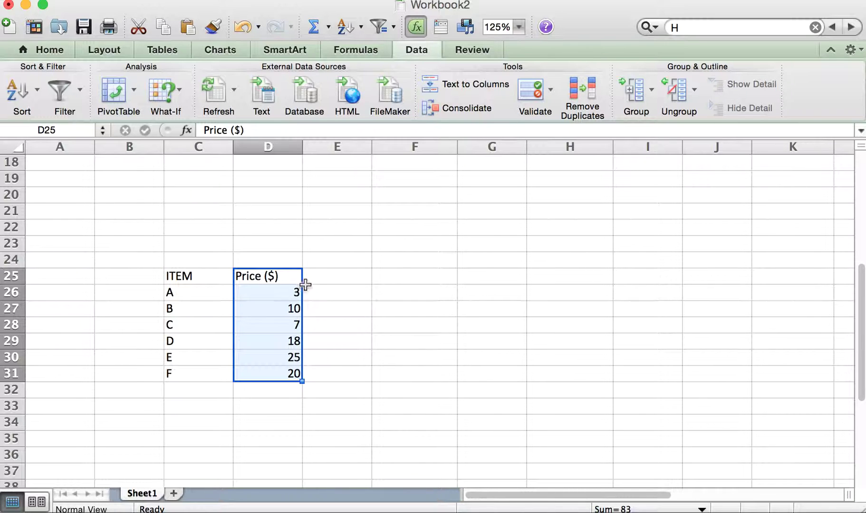
key(super+c)
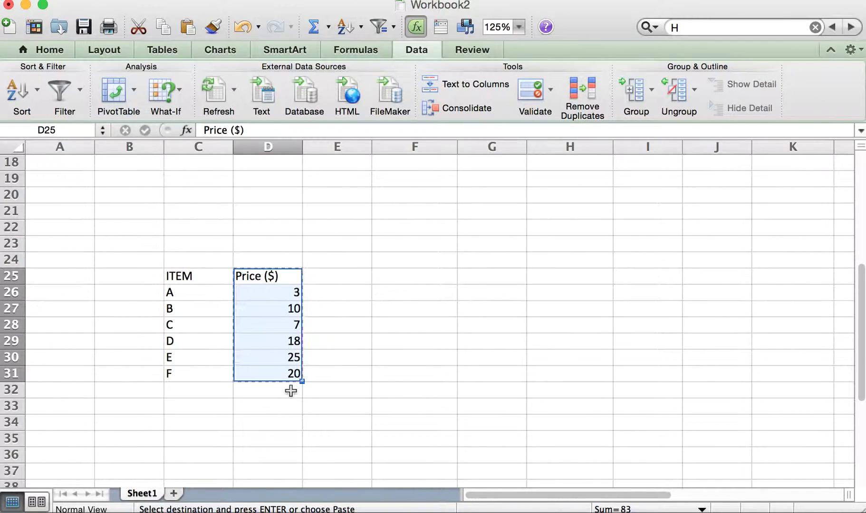
click(334, 277)
key(super+v)
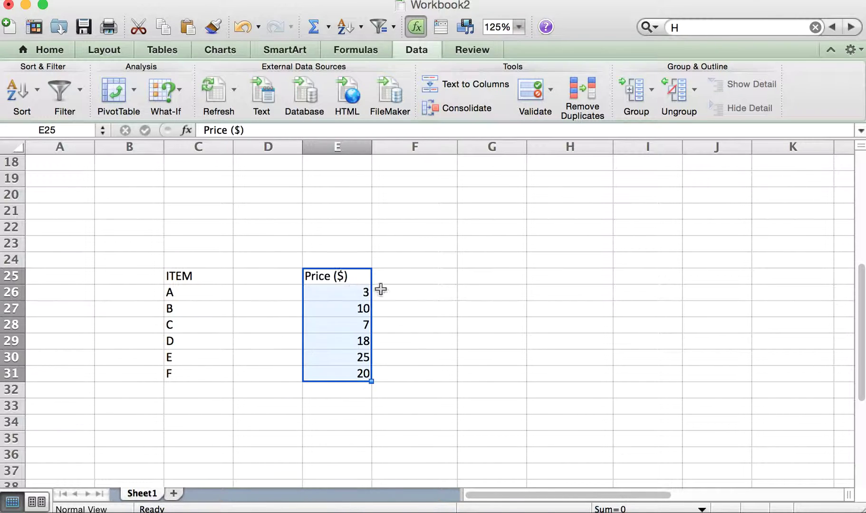
click(473, 327)
Step: Enter "is" in D26 and D27 and fill it down to D31 between the items and prices
click(280, 293)
text(is)
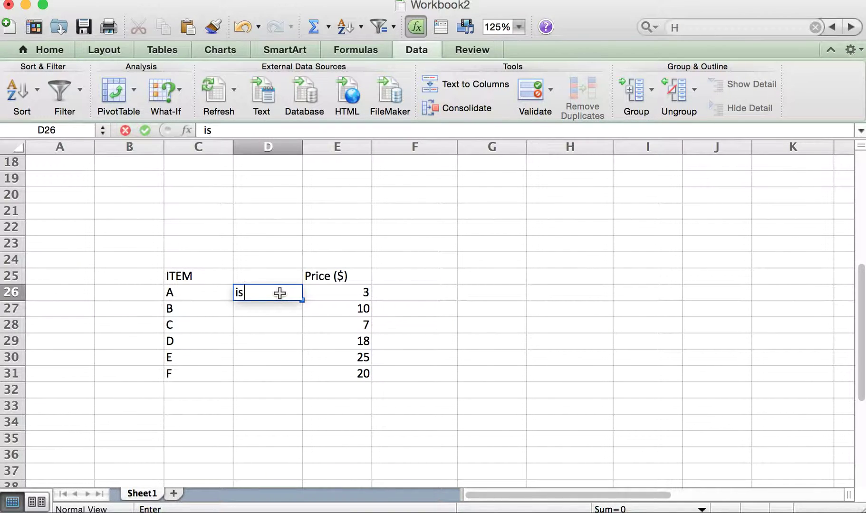
key(Return)
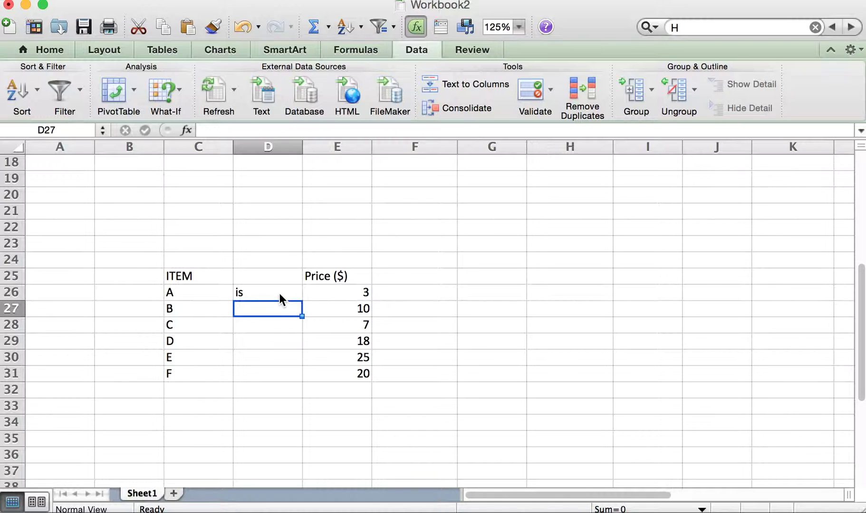
text(is)
click(418, 236)
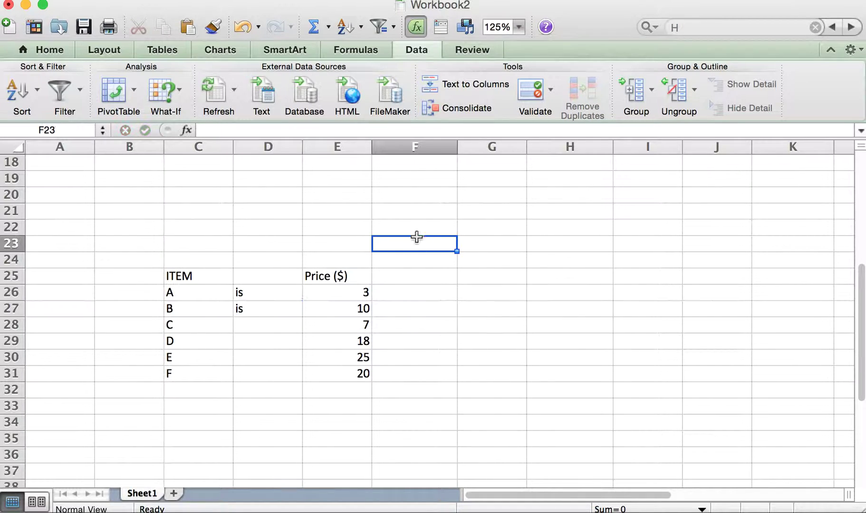
drag(269, 289, 271, 307)
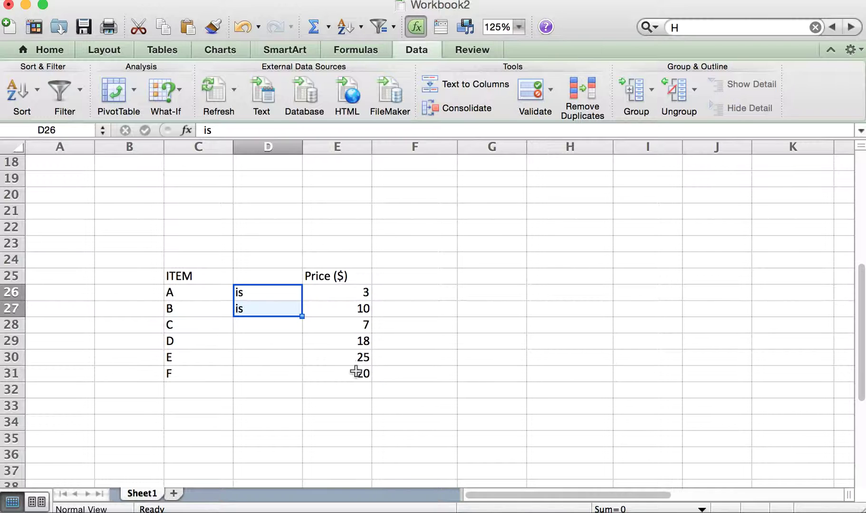
drag(302, 317, 297, 380)
click(475, 354)
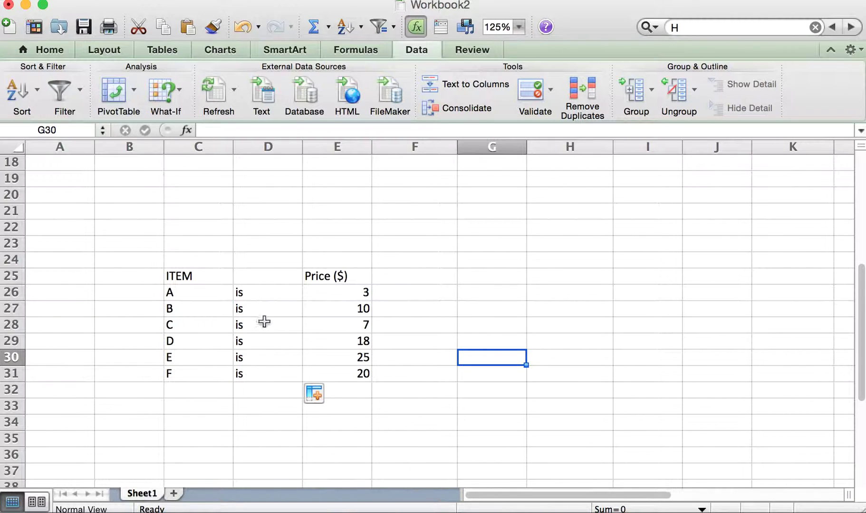
Step: Enter =C26&" "&D26&" "&E26&"" in F26 to join the item, "is" and the price with spaces
click(446, 294)
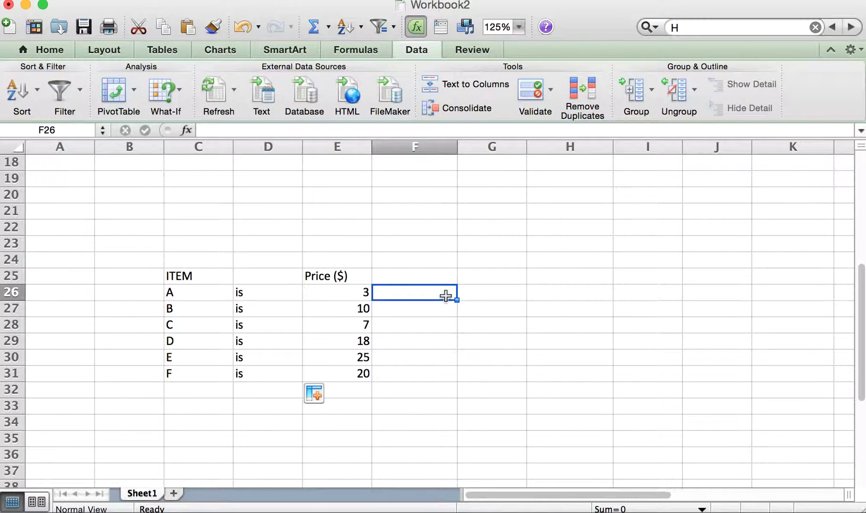
text(=)
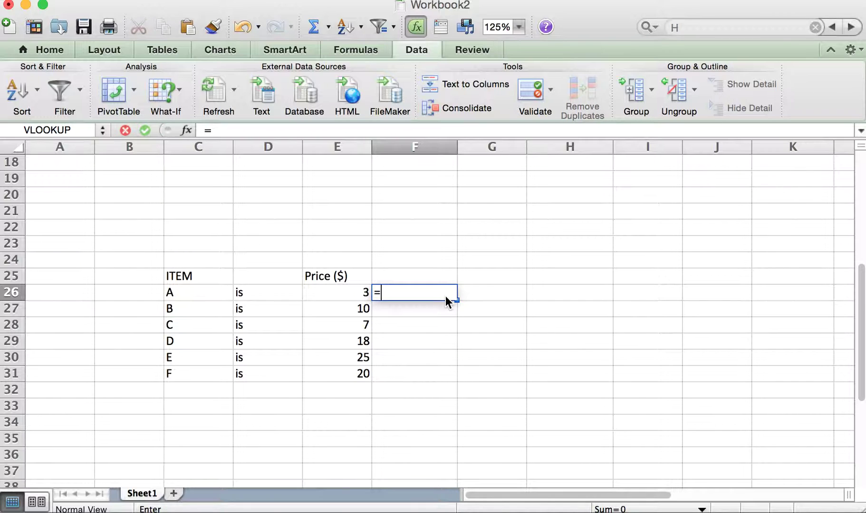
click(194, 295)
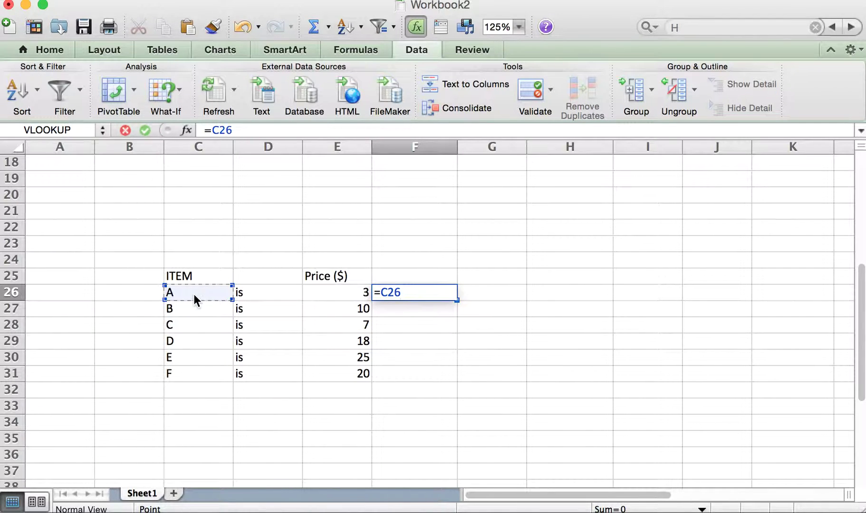
click(251, 130)
text(&)
text(" "&)
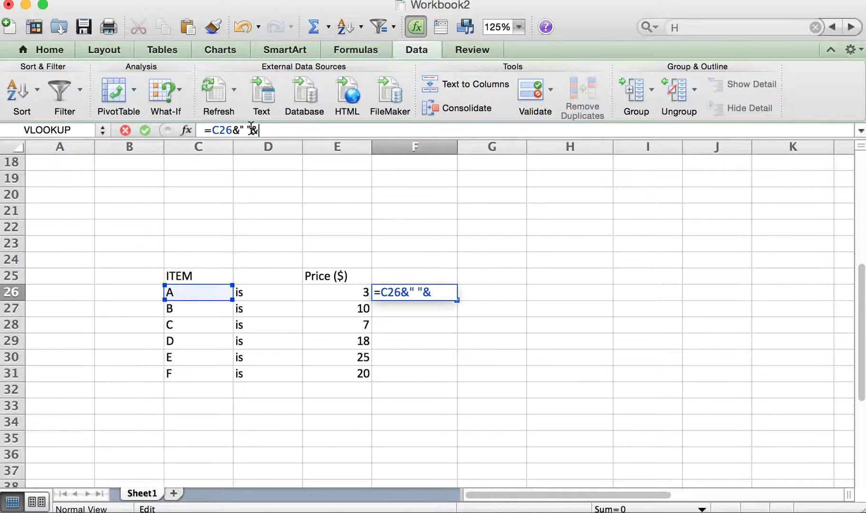
click(264, 292)
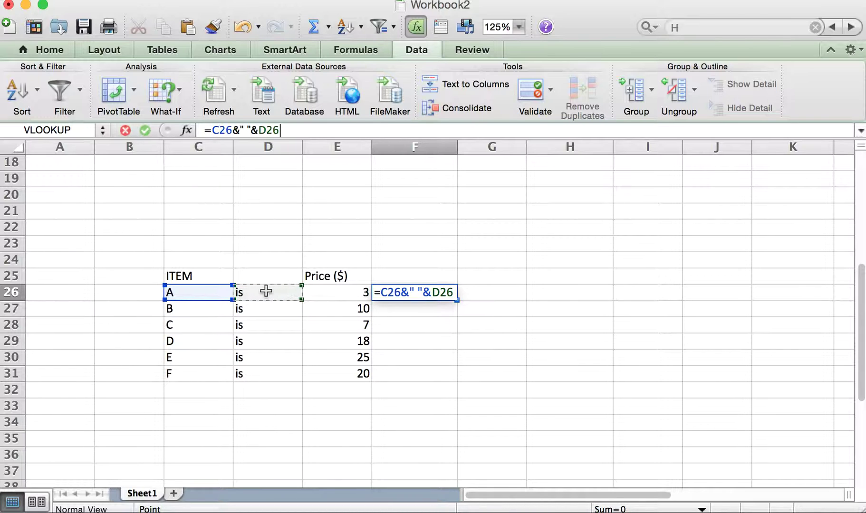
text(&)
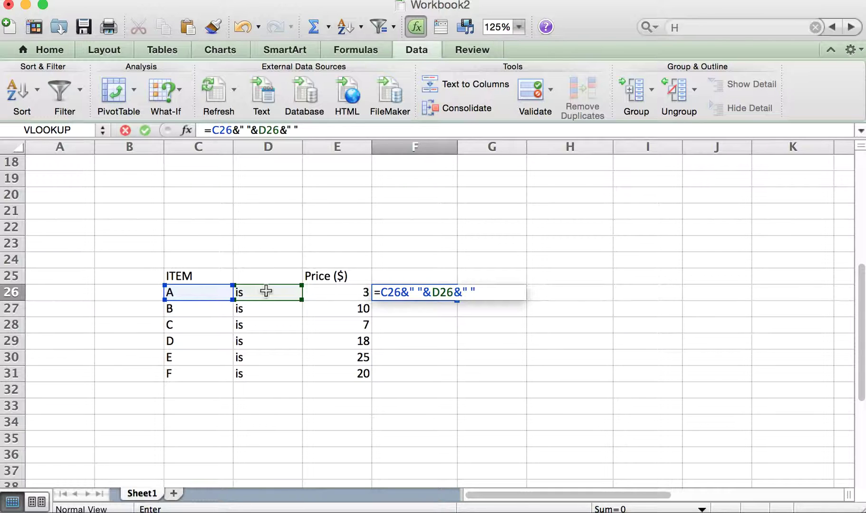
text(" "&)
click(342, 291)
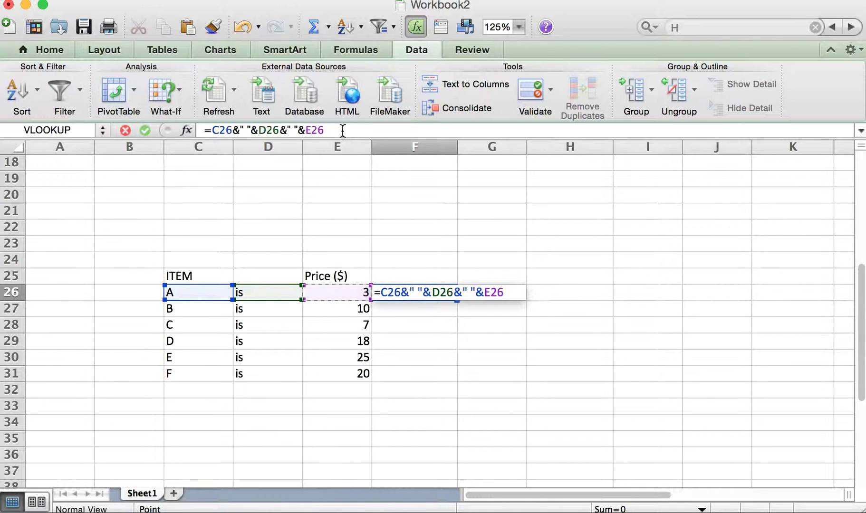
text(&)
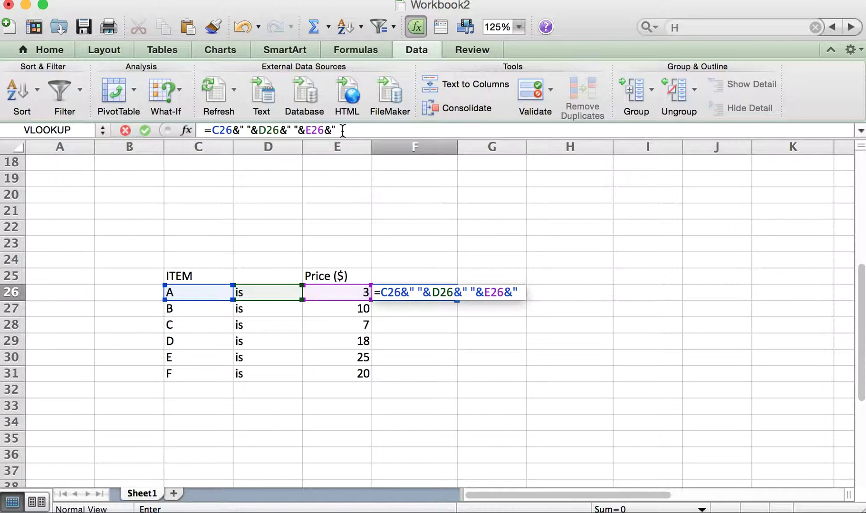
click(344, 292)
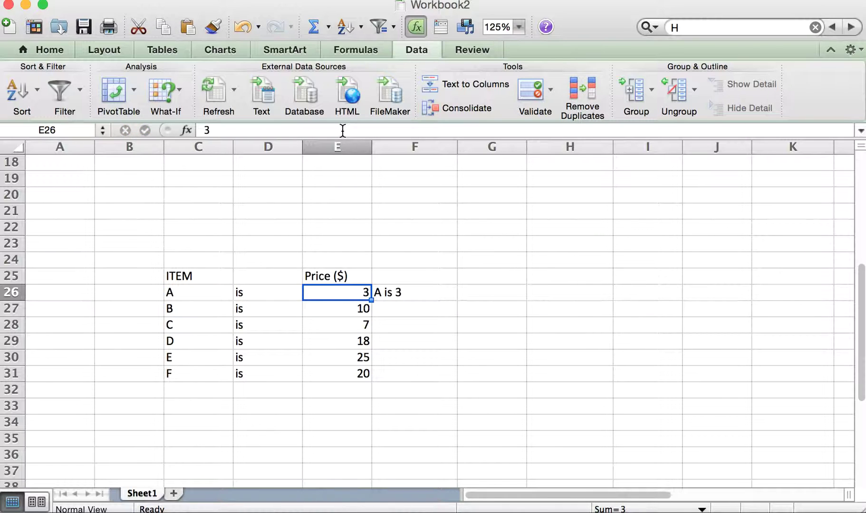
Step: Add the text " dollars", with a leading space, inside the final quotation marks of the F26 formula
click(412, 292)
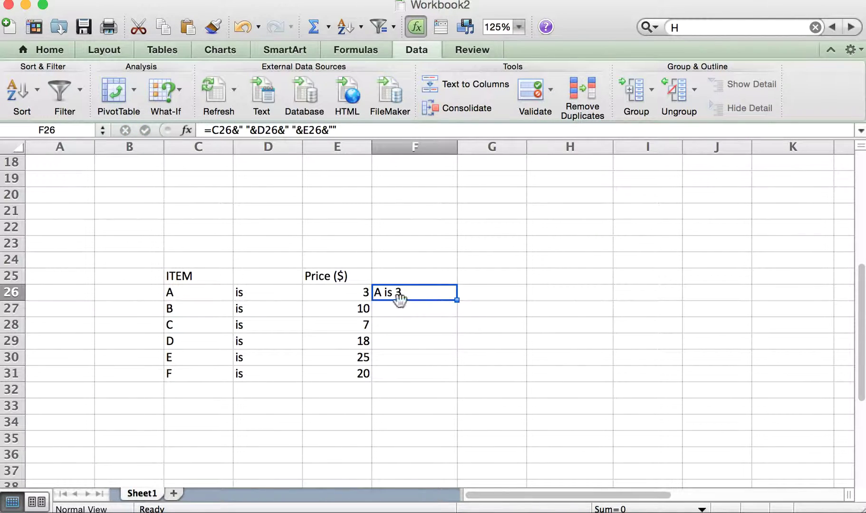
click(335, 129)
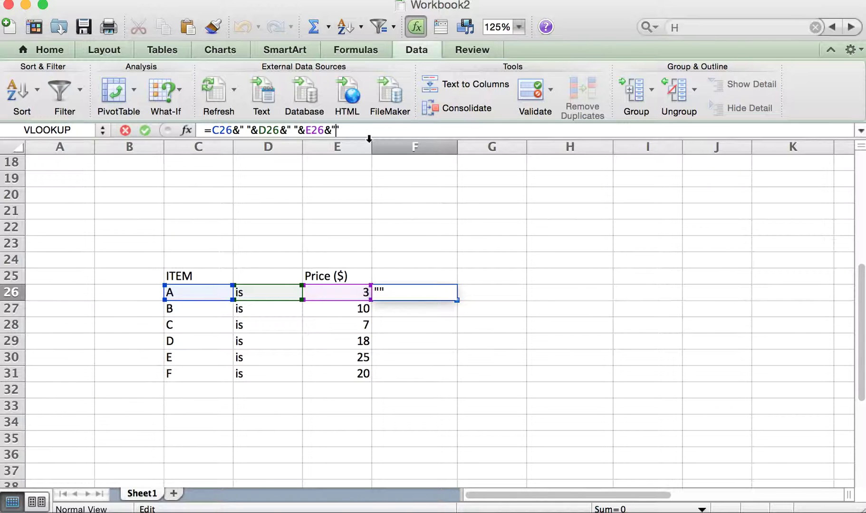
text(dollars)
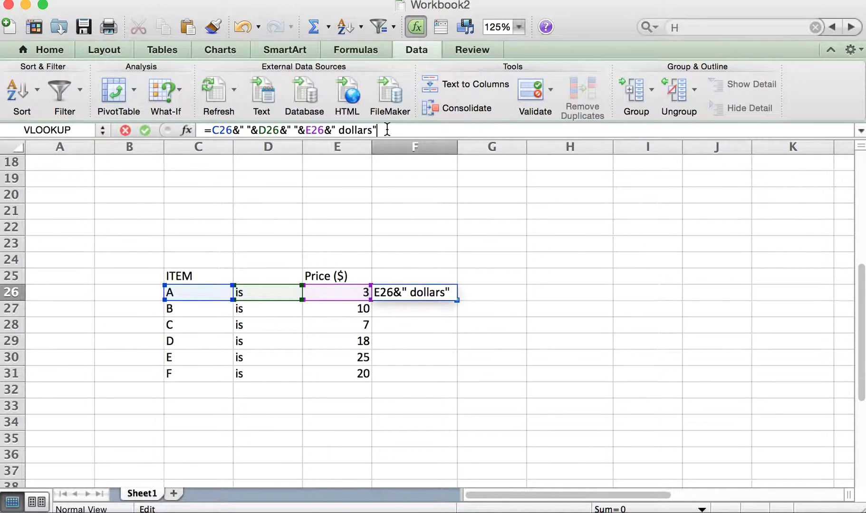
key(Return)
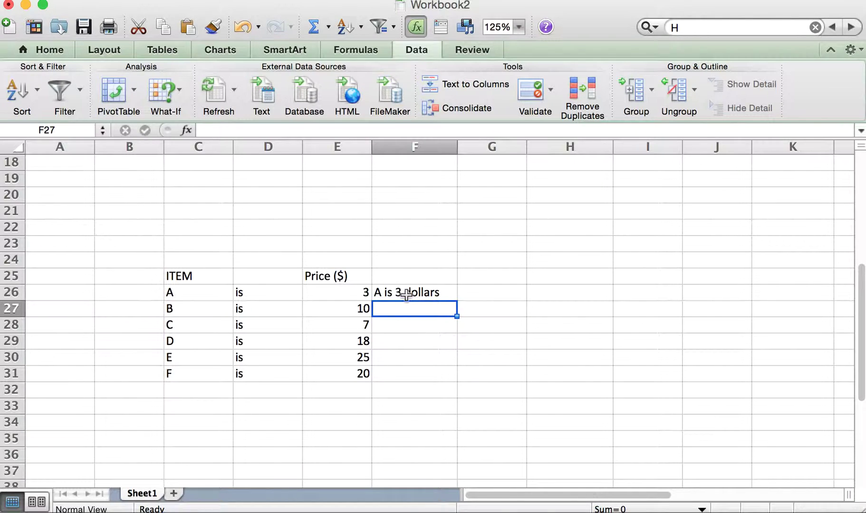
Step: Fill the combined-text formula from F26 down to F31 for the remaining items
click(417, 293)
drag(456, 300, 446, 375)
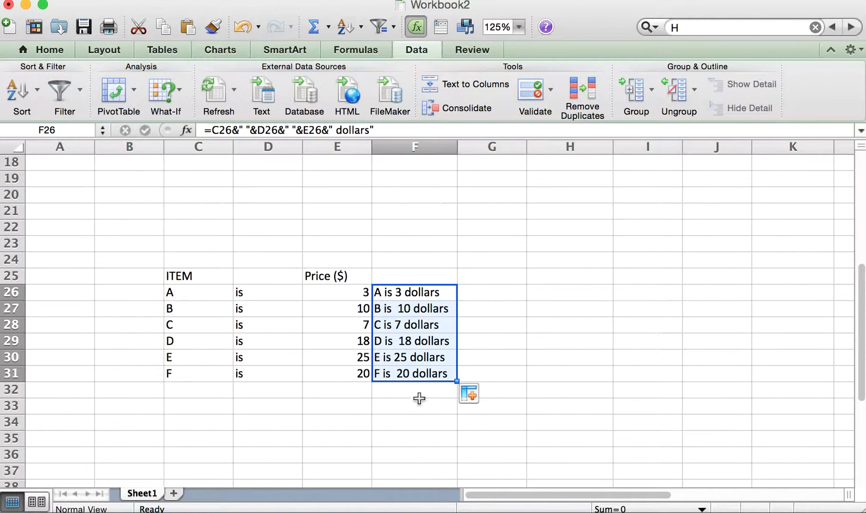
click(572, 310)
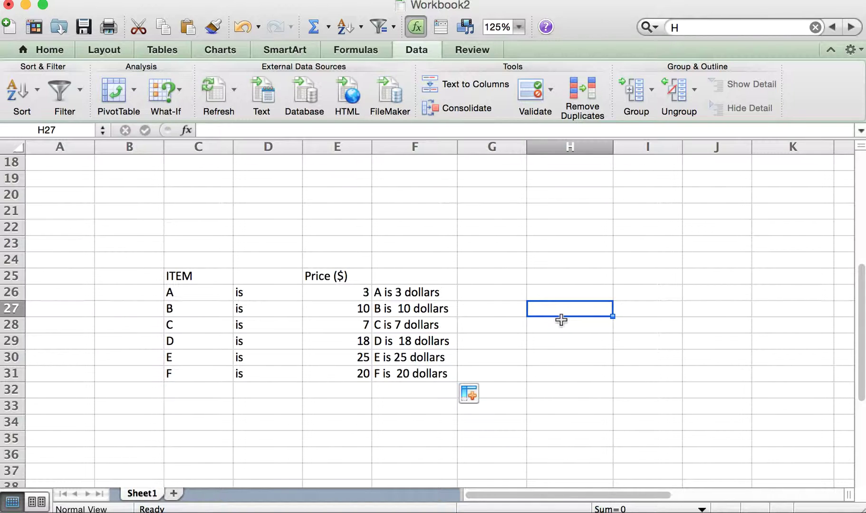
scroll(562, 320, up, 6)
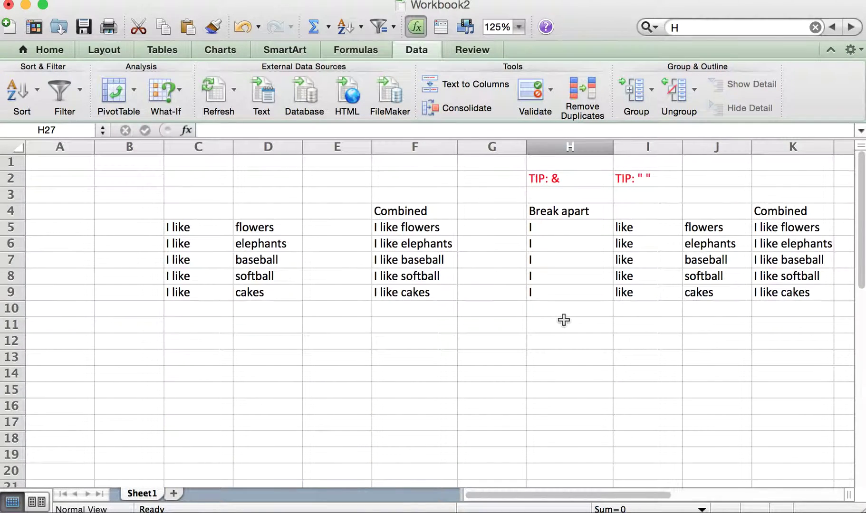
scroll(564, 320, down, 5)
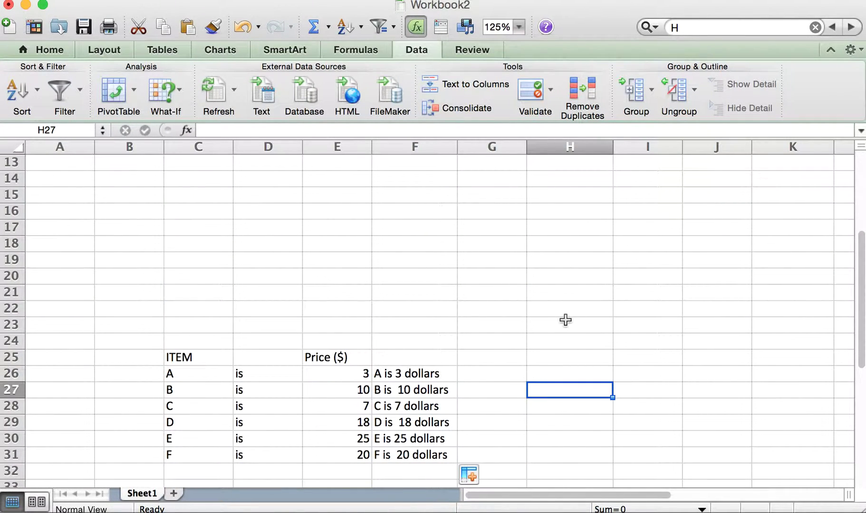